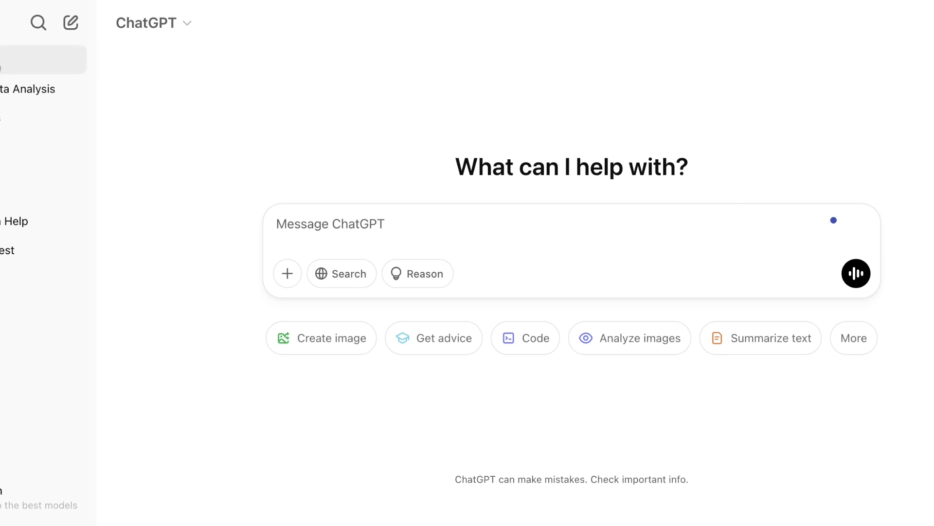
Open the GPTs catalogue and browse its featured and trending picks.
left_click(5, 155)
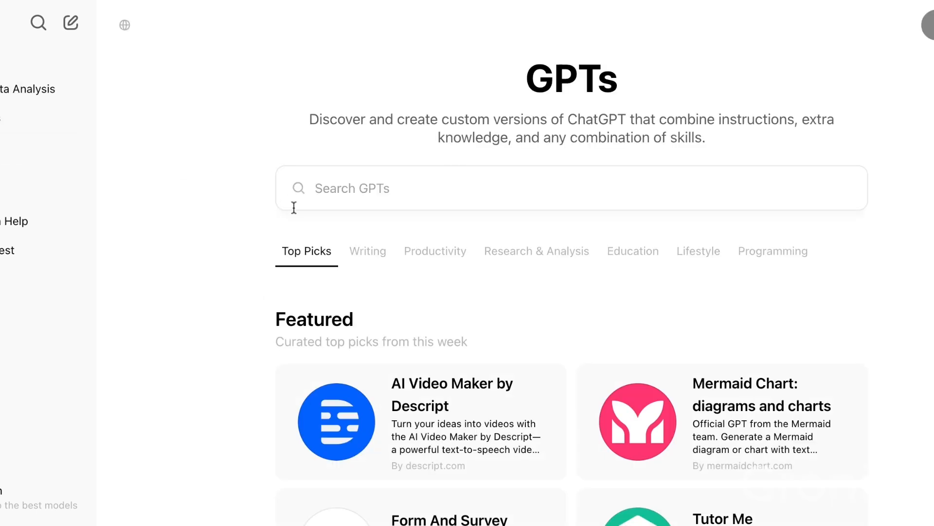
scroll(491, 276, "down", 3)
scroll(492, 276, "down", 8)
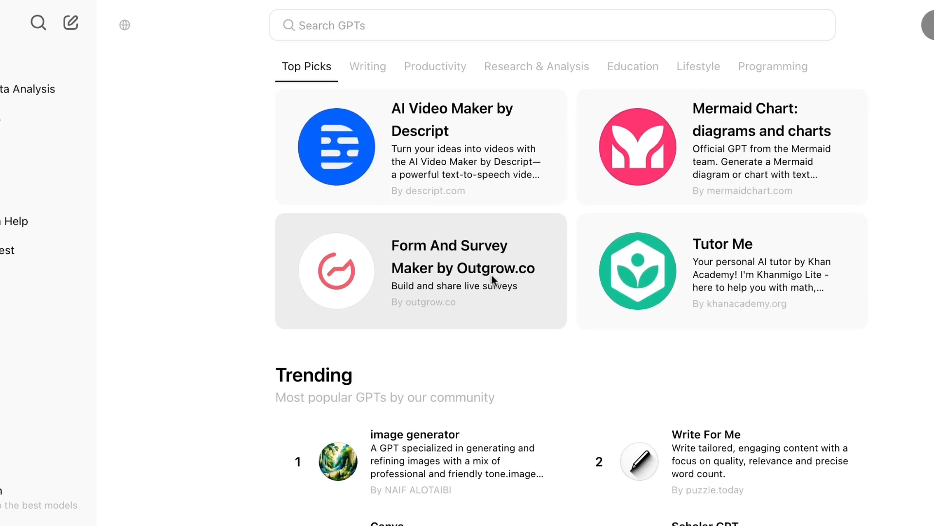
scroll(438, 207, "down", 5)
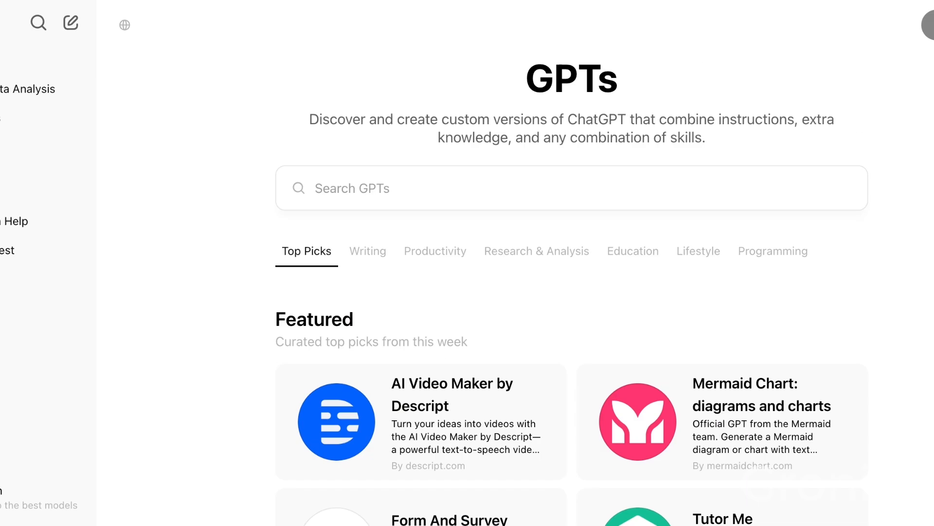
Search the GPTs catalogue for "data" and open the details of the Advanced Data Analysis GPT.
left_click(467, 186)
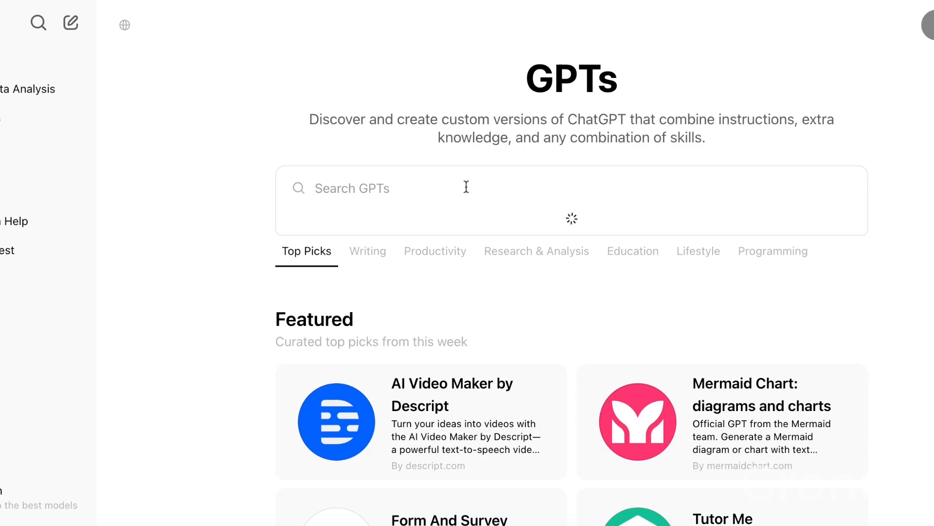
type("data")
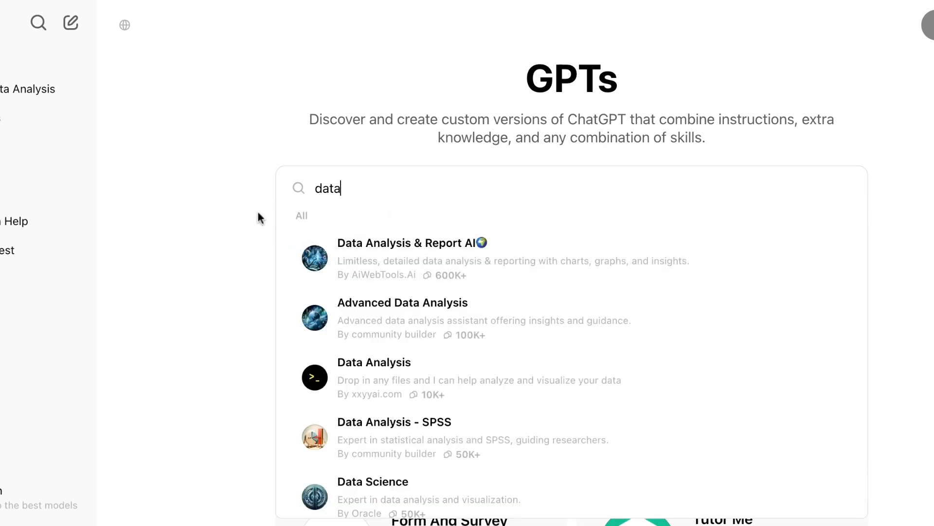
scroll(259, 217, "down", 2)
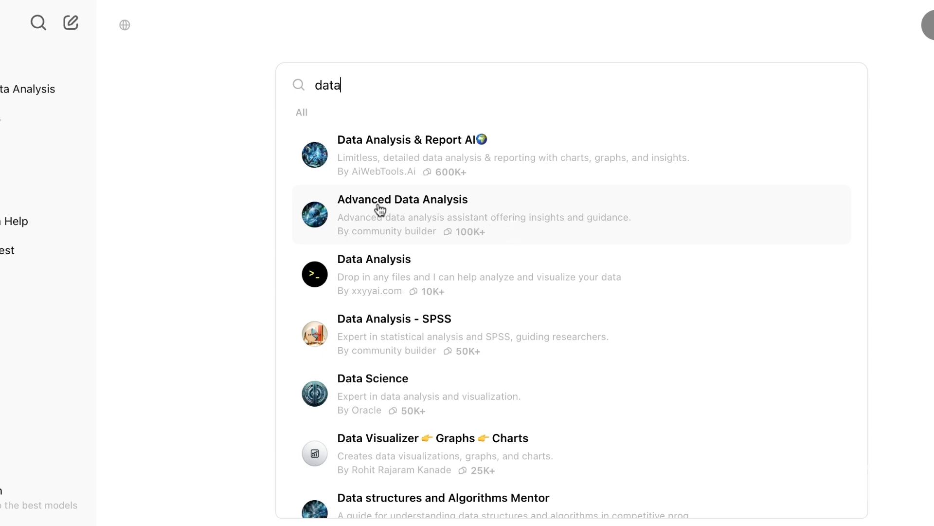
left_click(488, 213)
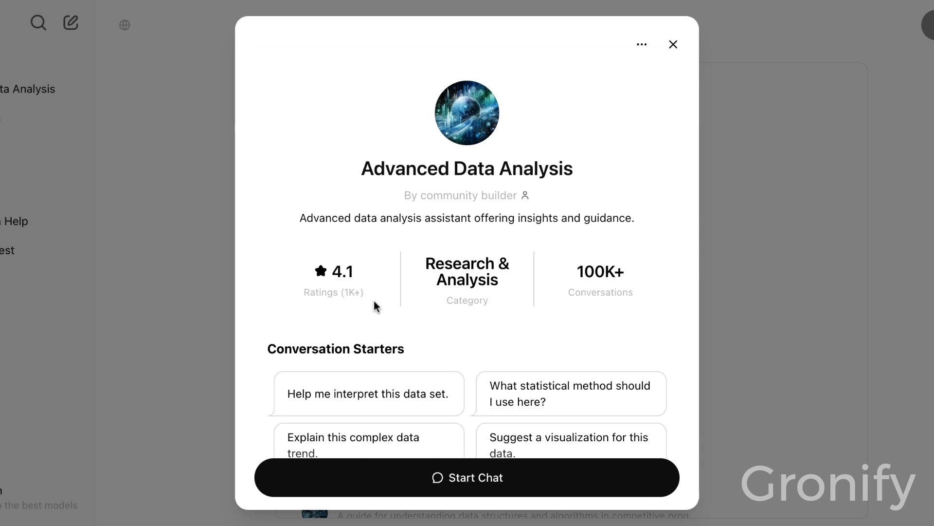
Review the GPT's conversation starters, capabilities and ratings, and start a chat with it.
scroll(374, 305, "down", 5)
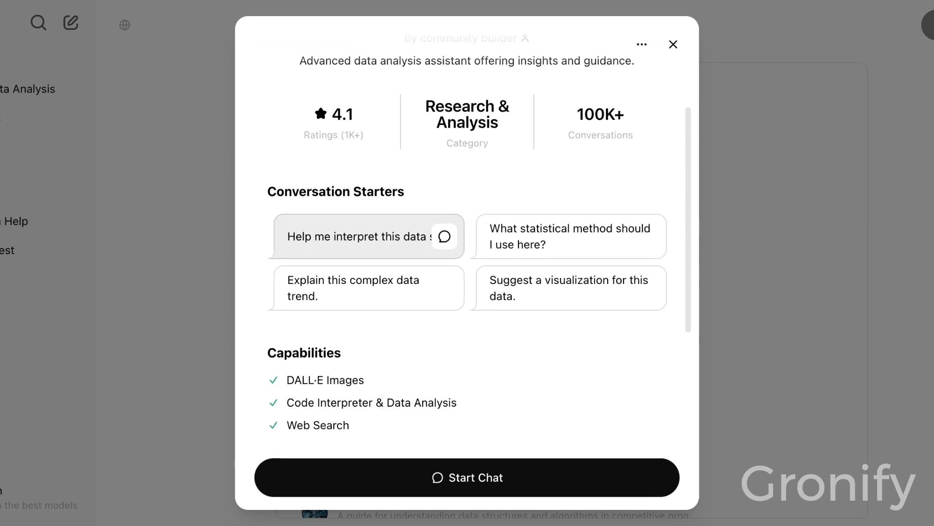
scroll(384, 285, "up", 3)
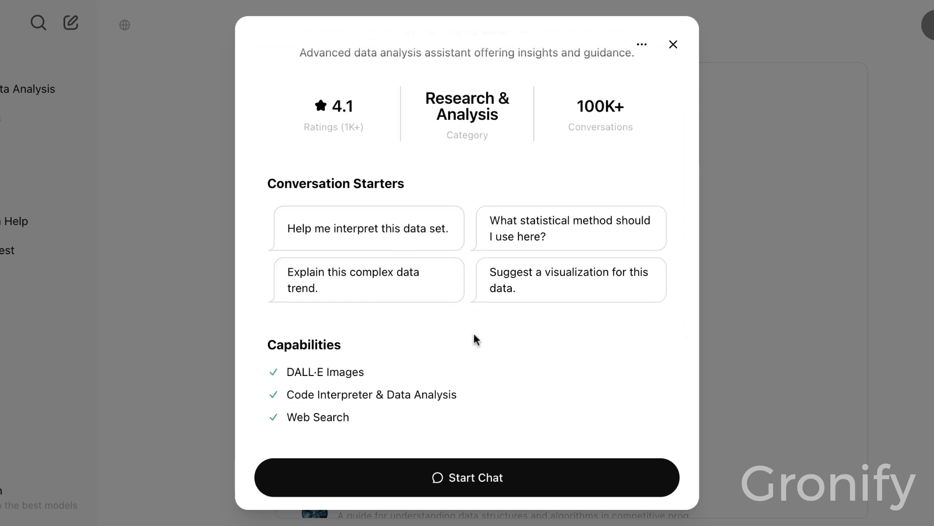
scroll(471, 341, "down", 3)
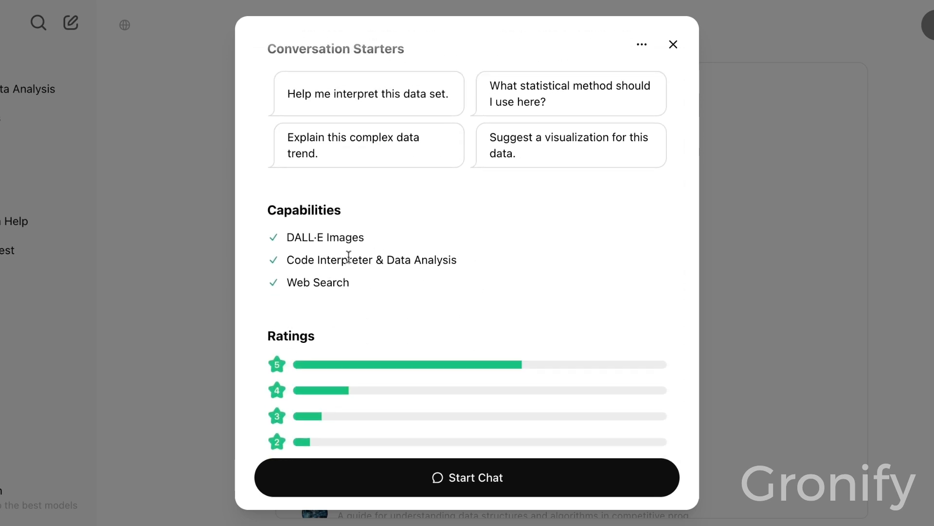
scroll(419, 287, "down", 2)
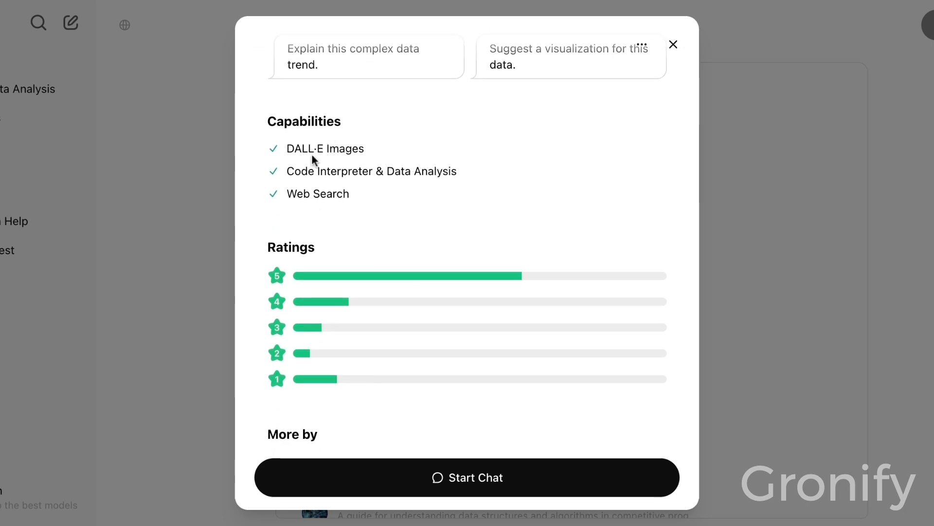
scroll(379, 165, "down", 2)
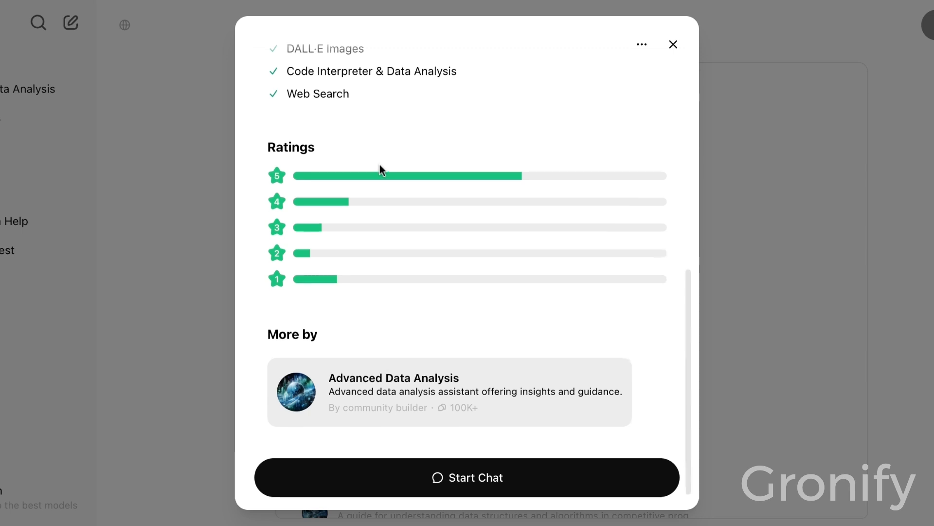
scroll(379, 165, "up", 4)
left_click(424, 480)
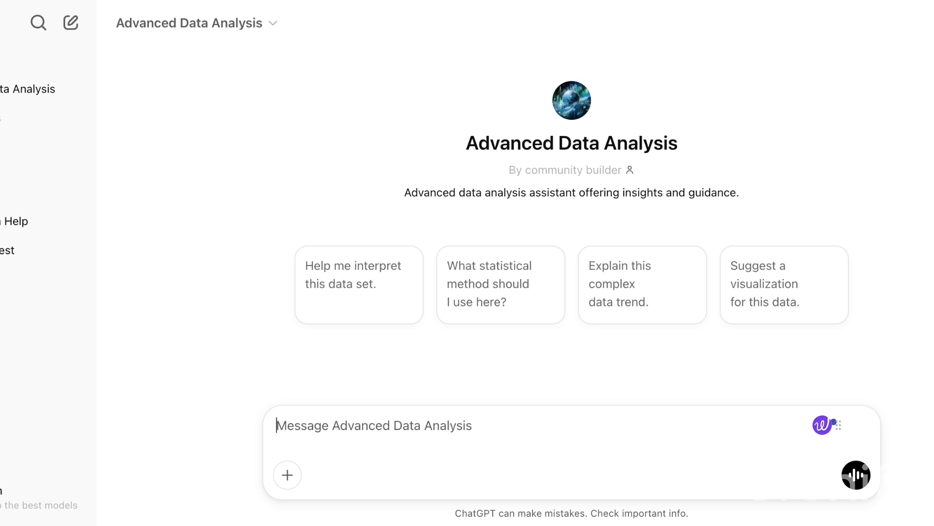
Upload file_example_XLSX_5000.xlsx from the computer and send it with the prompt "please analyze this data".
left_click(287, 475)
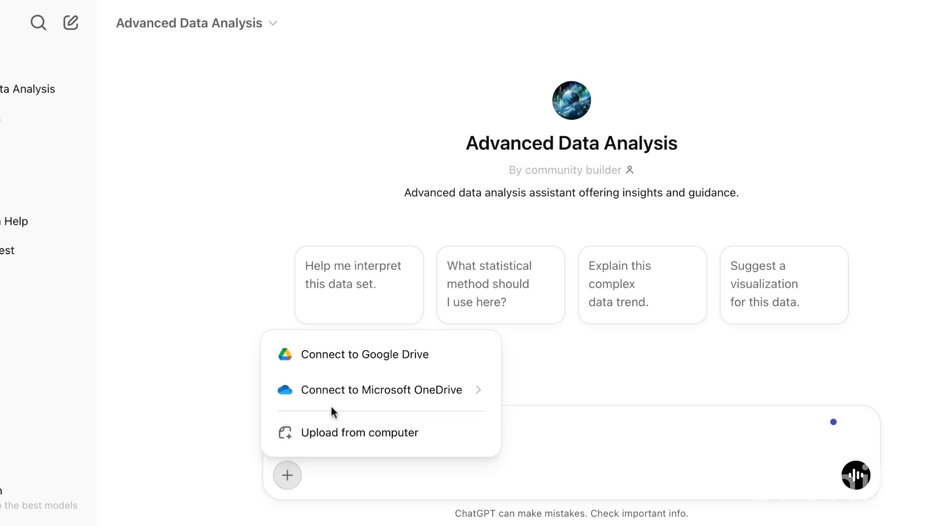
left_click(333, 437)
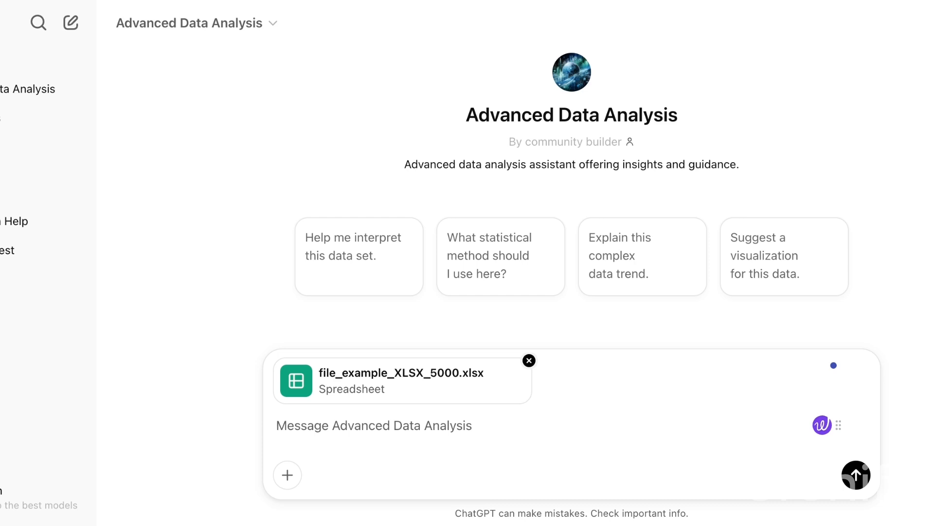
type("please")
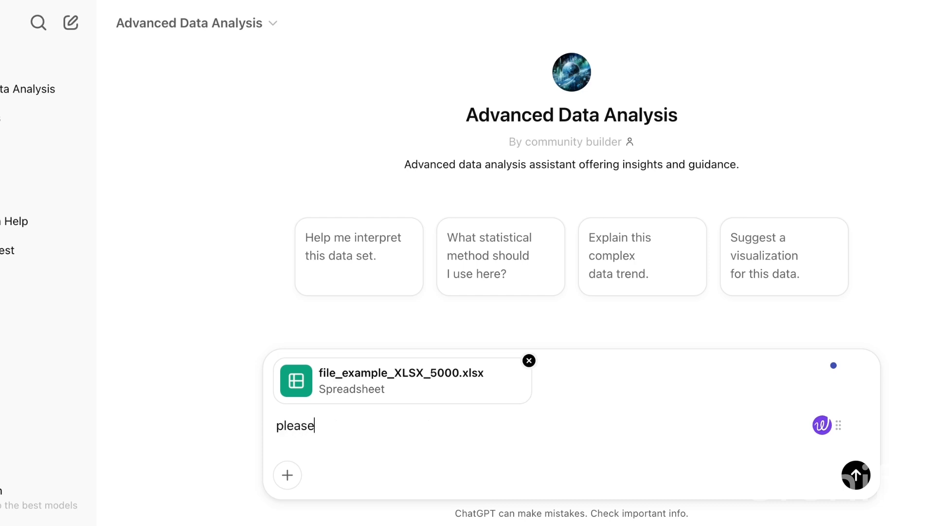
type(" analyze th")
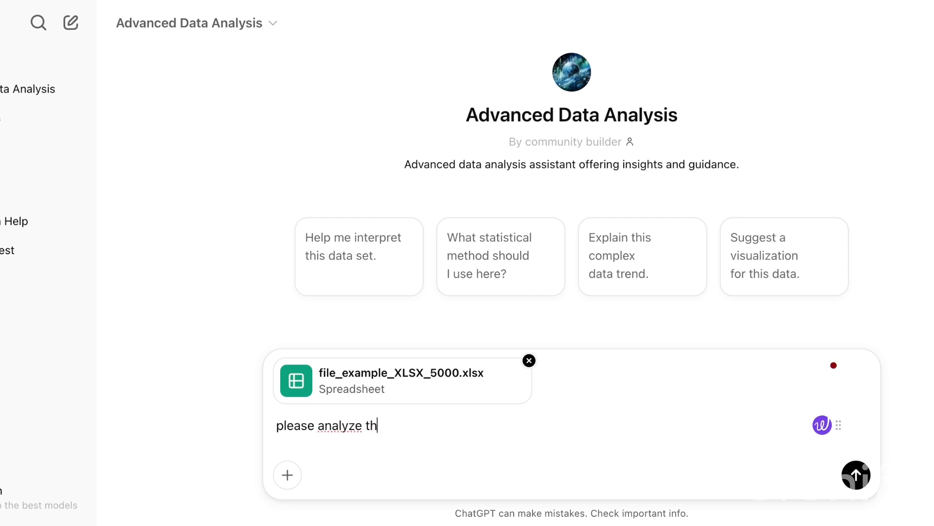
type("is data")
key("Return")
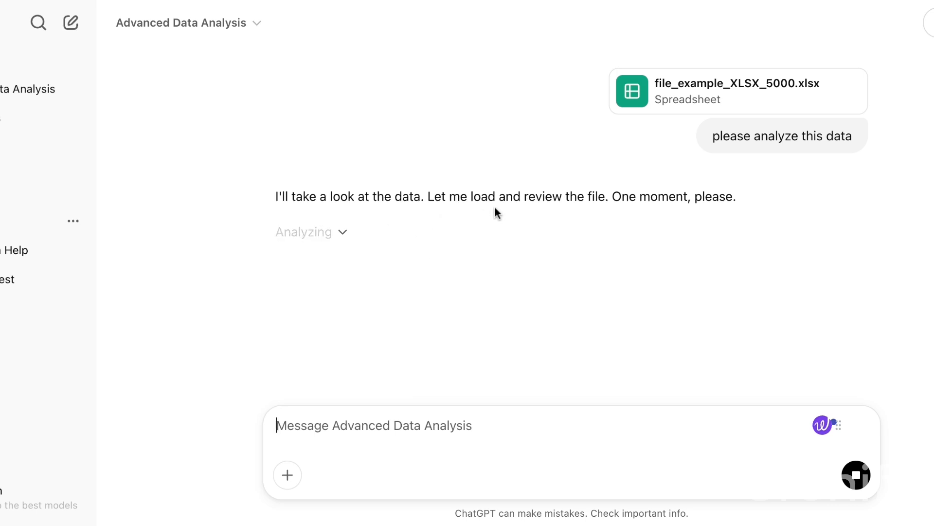
Expand the analysis details and examine the Python code, its head() call and the Sheet1 sample rows.
left_click(346, 240)
scroll(355, 239, "up", 2)
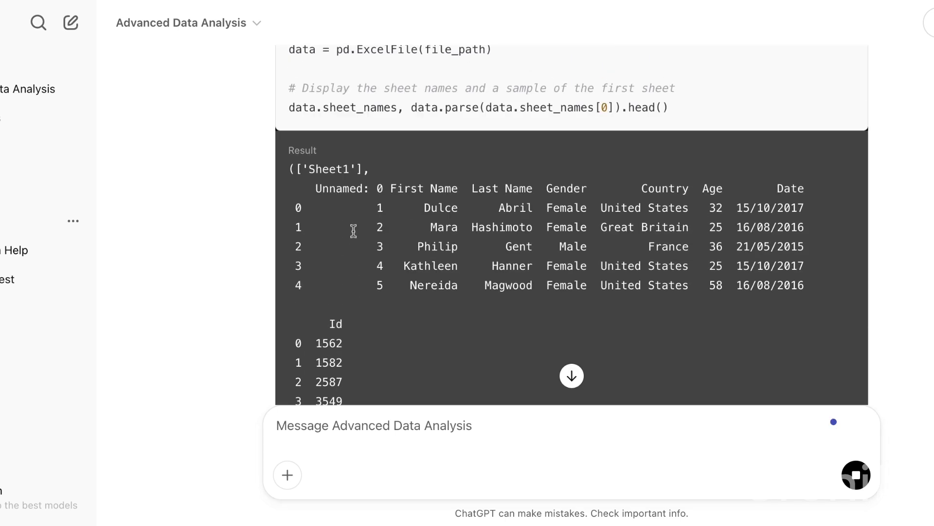
scroll(353, 230, "up", 4)
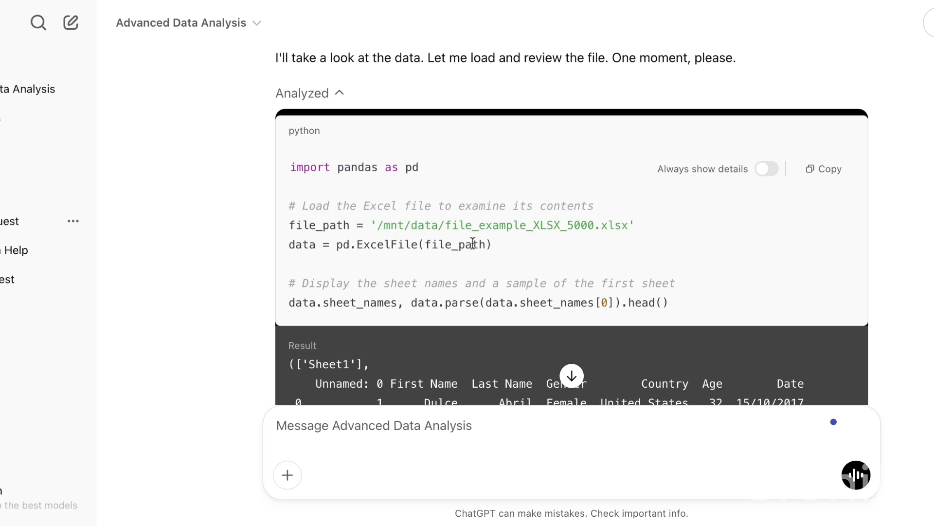
scroll(461, 244, "down", 2)
scroll(462, 194, "down", 2)
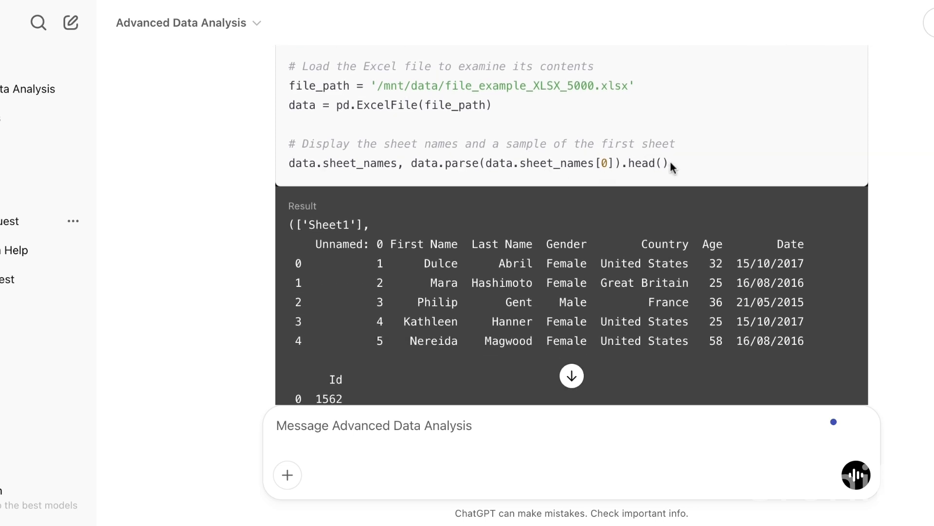
left_click_drag(671, 164, 630, 160)
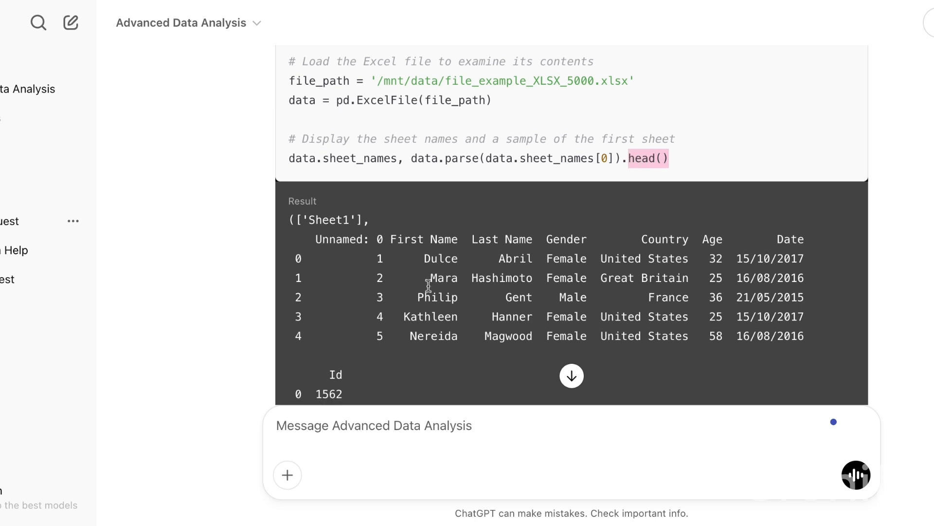
scroll(428, 280, "down", 2)
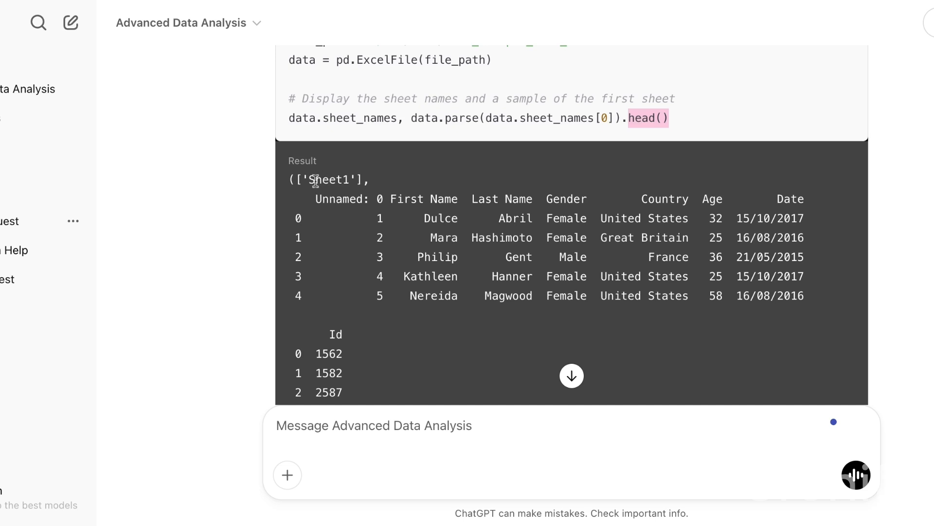
left_click_drag(316, 179, 358, 182)
left_click(358, 182)
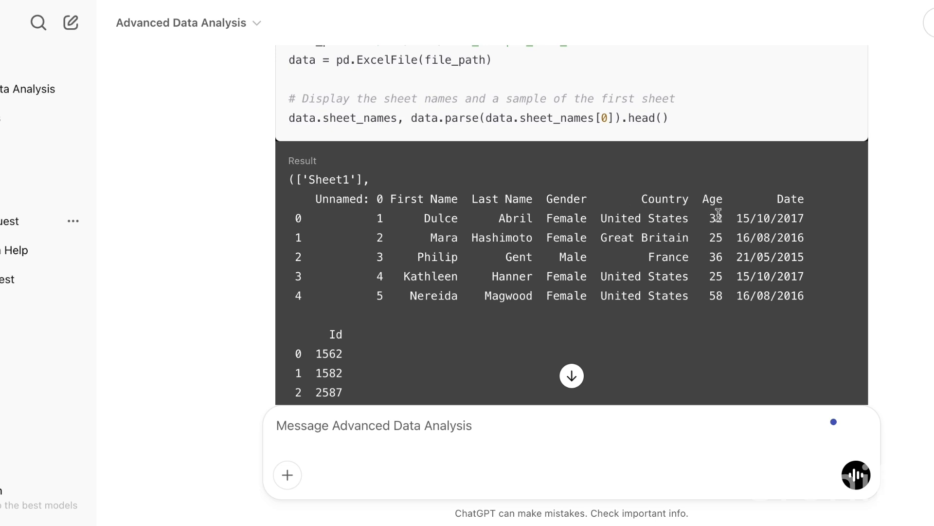
Read the reply's column descriptions and the follow-up analyses it suggests.
scroll(397, 326, "down", 4)
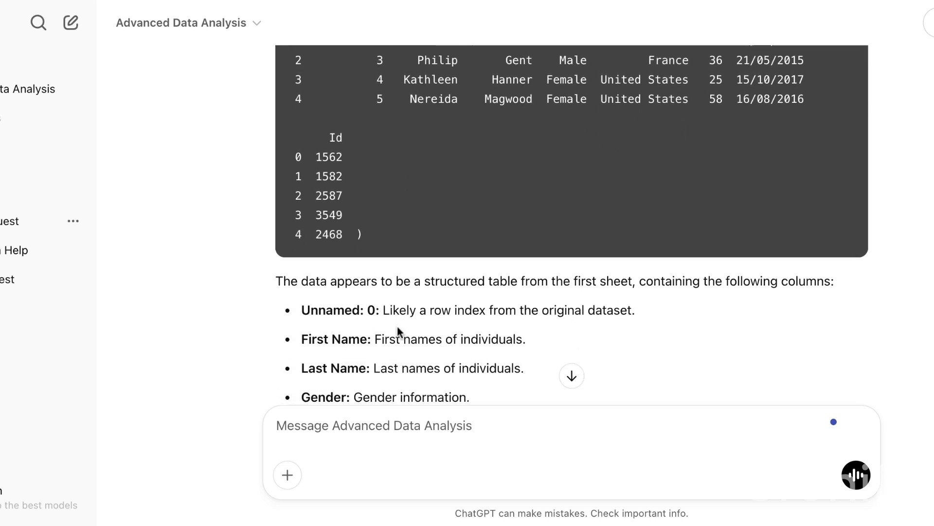
scroll(397, 326, "up", 2)
scroll(397, 326, "down", 4)
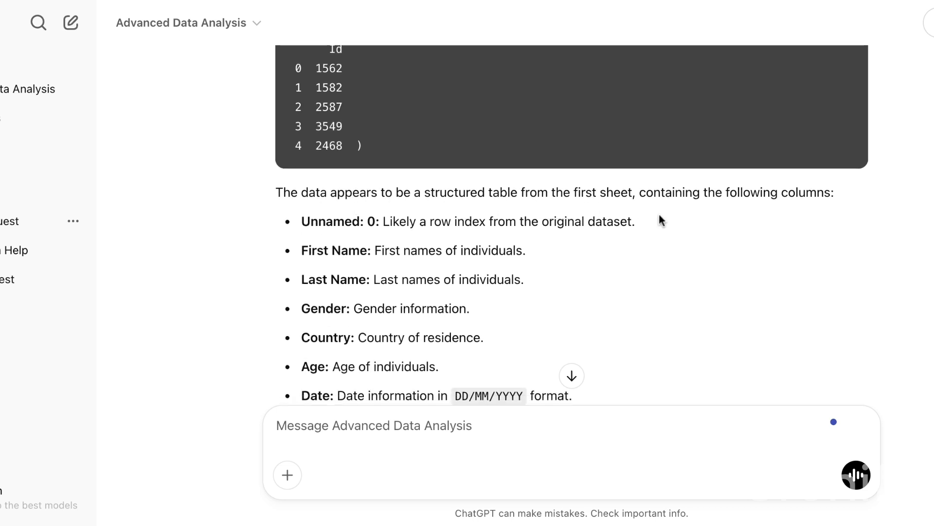
scroll(559, 290, "down", 3)
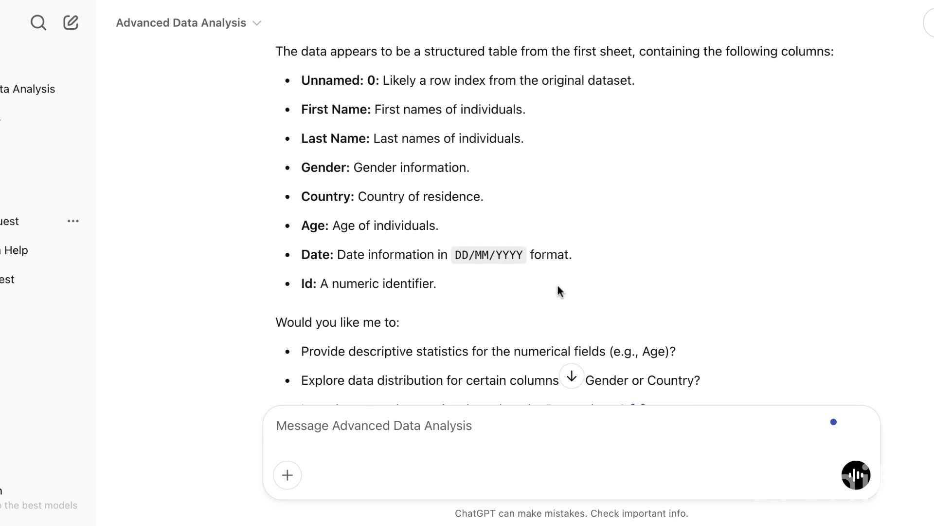
scroll(536, 249, "up", 1)
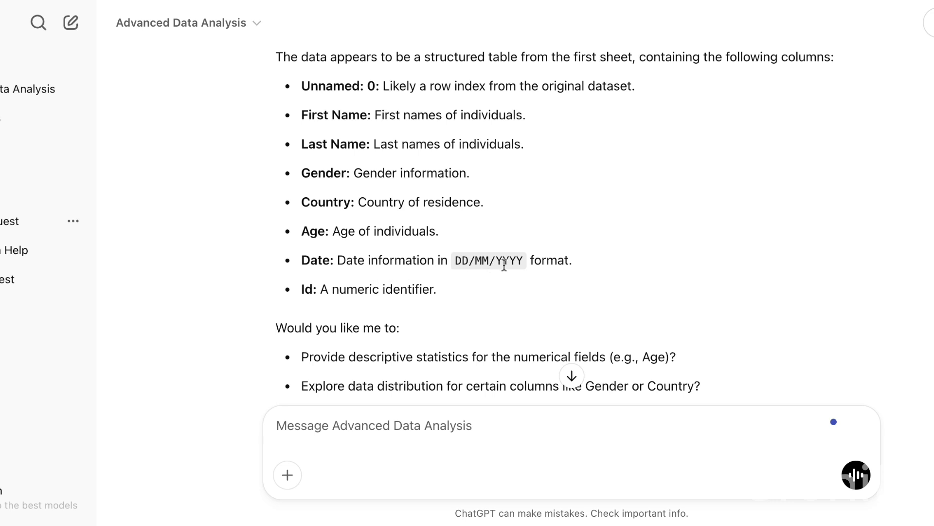
scroll(489, 298, "down", 3)
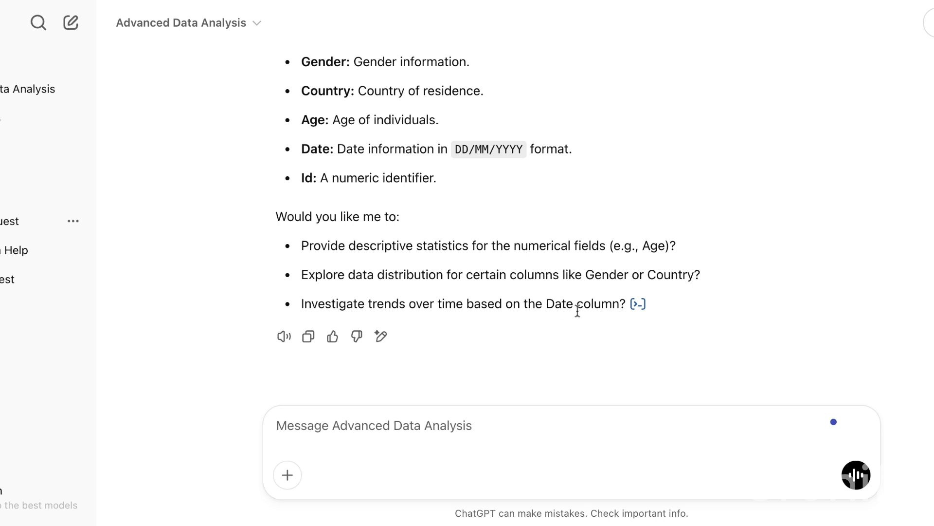
Send the prompt "show me the distribution of person by age group" and view the resulting chart.
left_click(368, 432)
type("show me teh di")
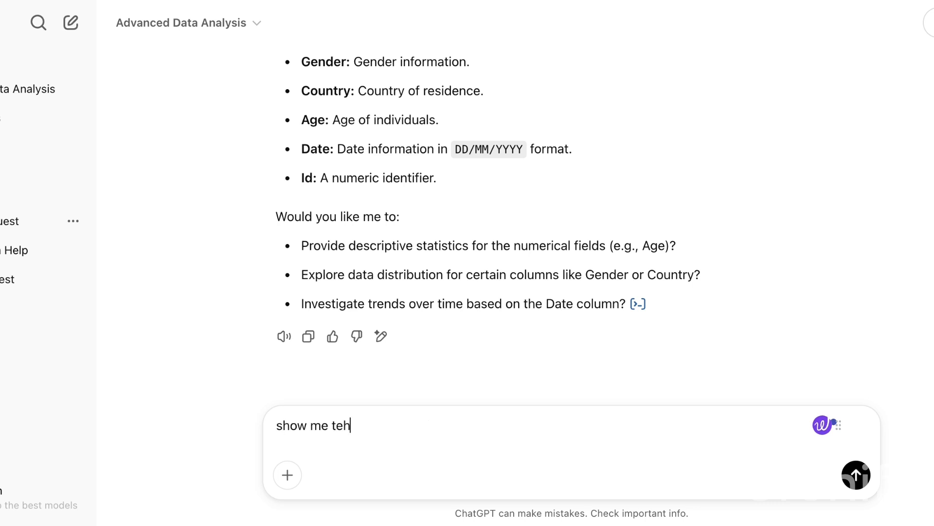
key("BackSpace")
key("BackSpace")
type("he distribution")
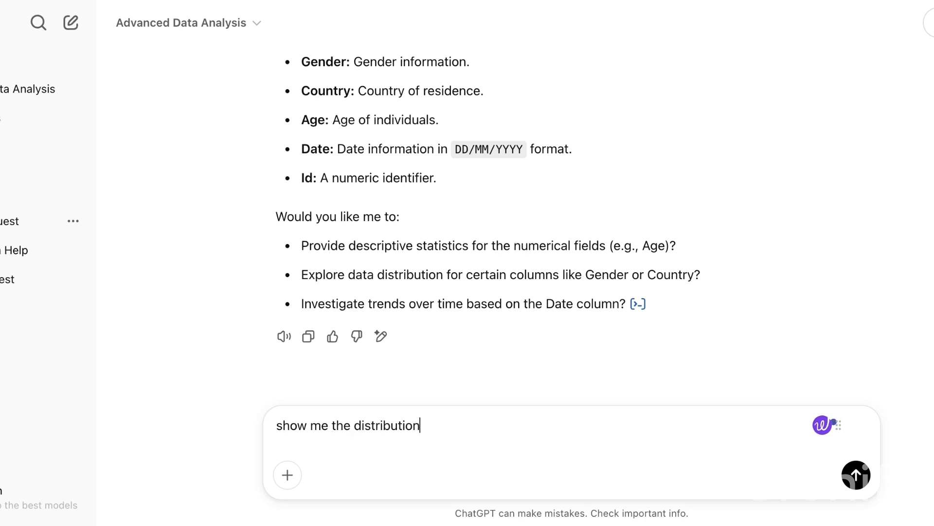
type(" of person")
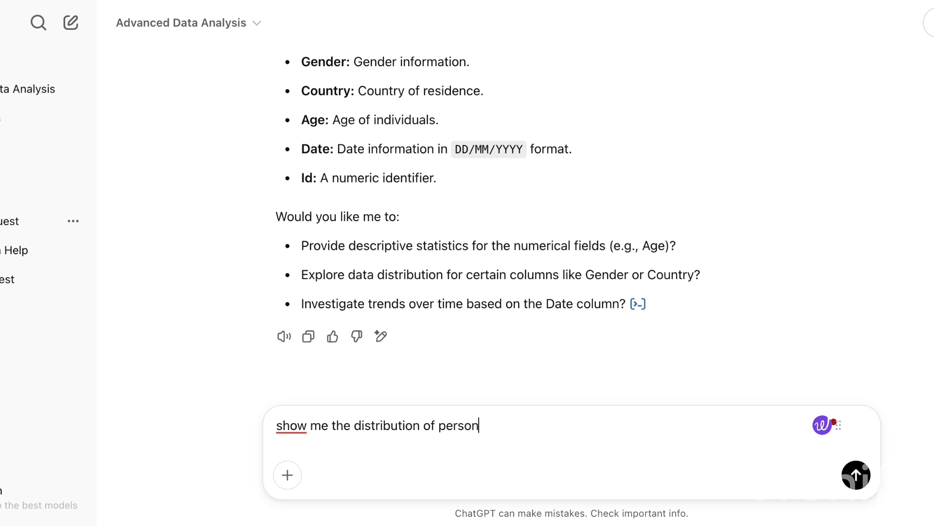
type(" by age group")
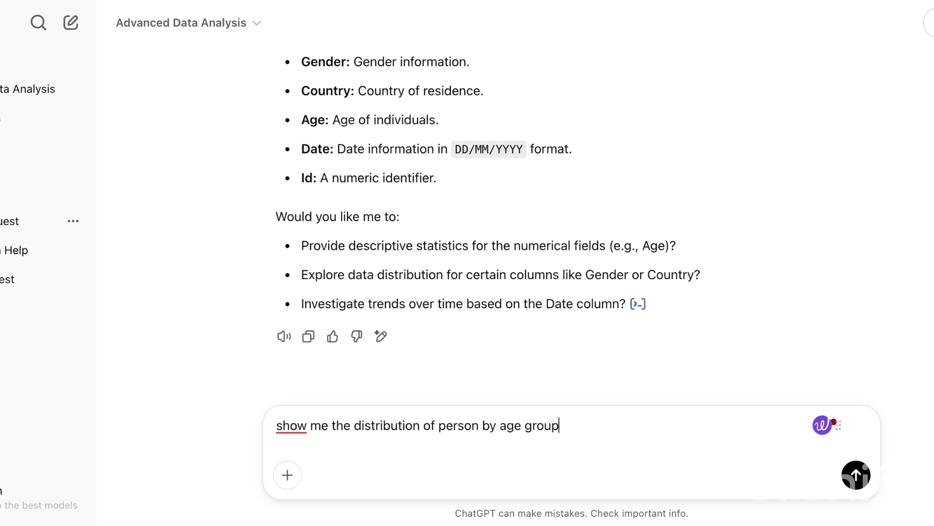
key("Return")
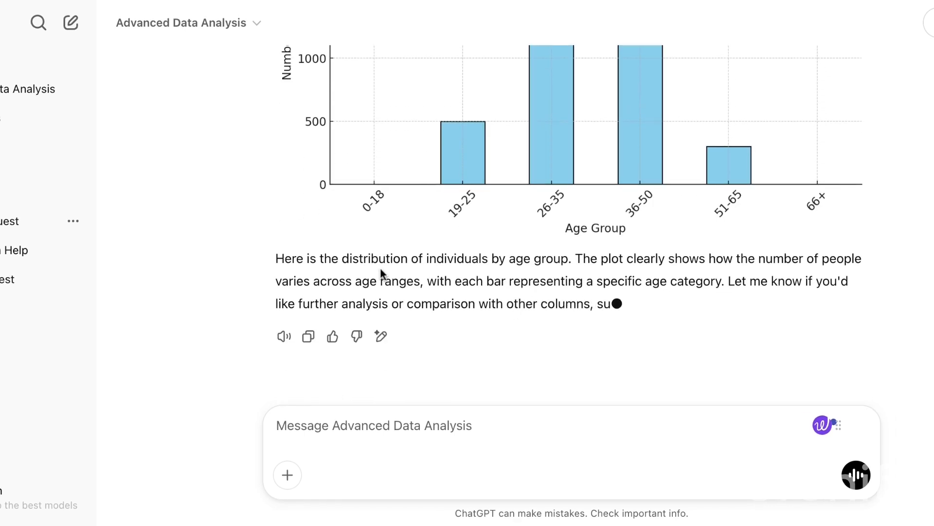
scroll(380, 267, "up", 8)
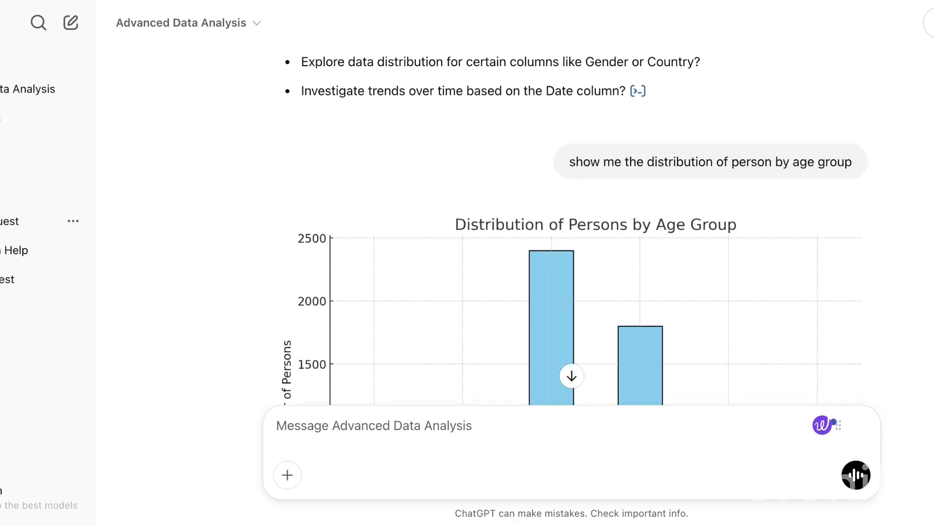
Examine the age-group bar chart and its explanation, and recheck the columns in the Sheet1 sample rows.
scroll(574, 230, "down", 3)
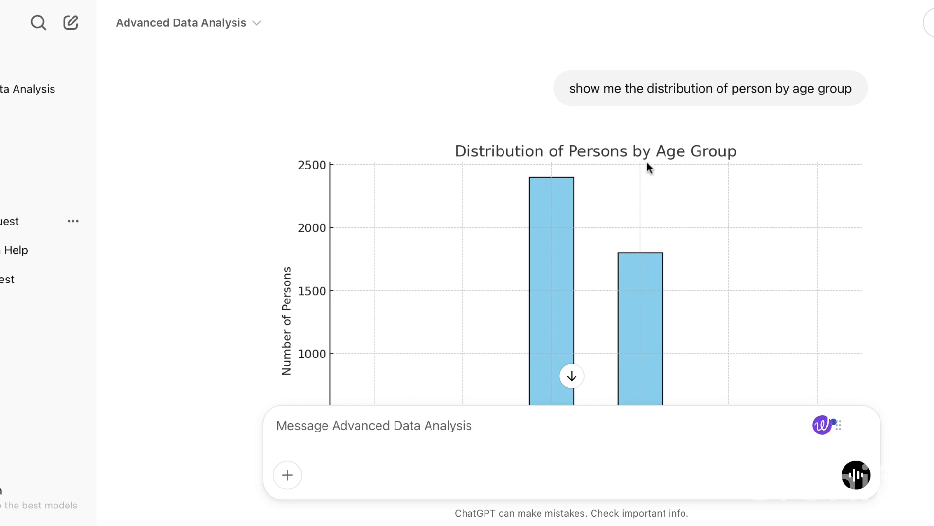
scroll(647, 161, "down", 4)
scroll(647, 161, "up", 1)
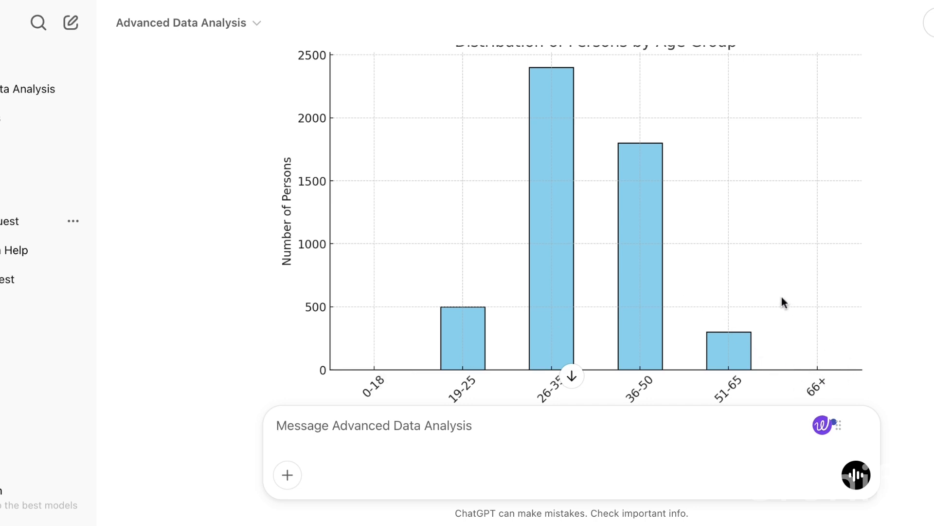
scroll(781, 297, "up", 2)
scroll(782, 301, "down", 2)
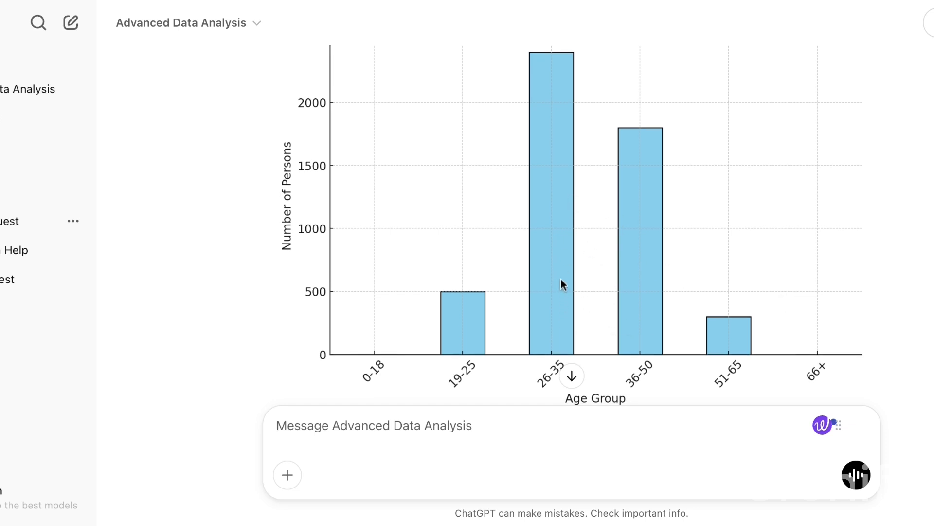
scroll(589, 285, "down", 5)
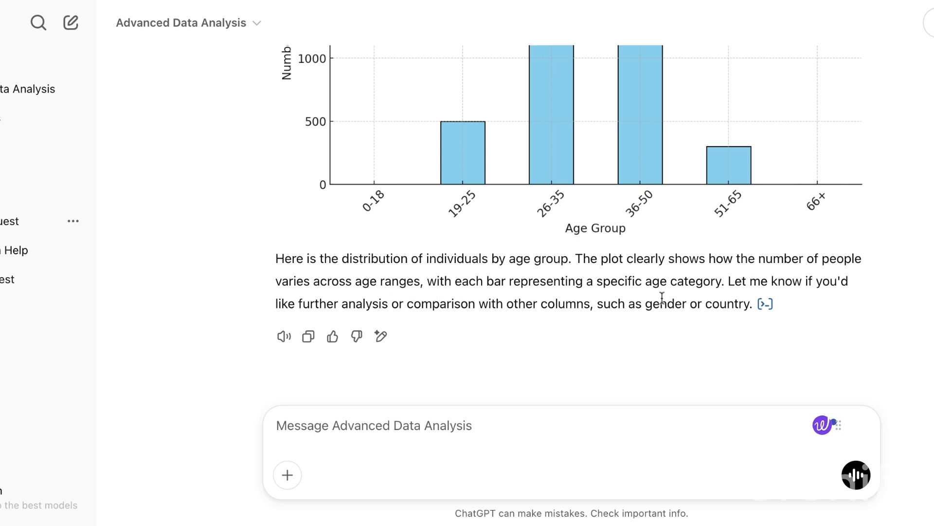
scroll(660, 299, "up", 4)
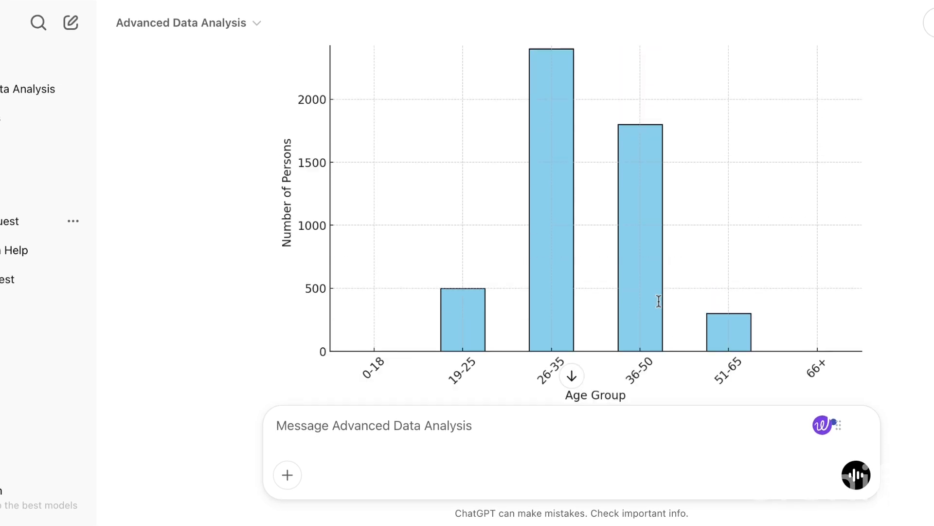
scroll(659, 301, "up", 2)
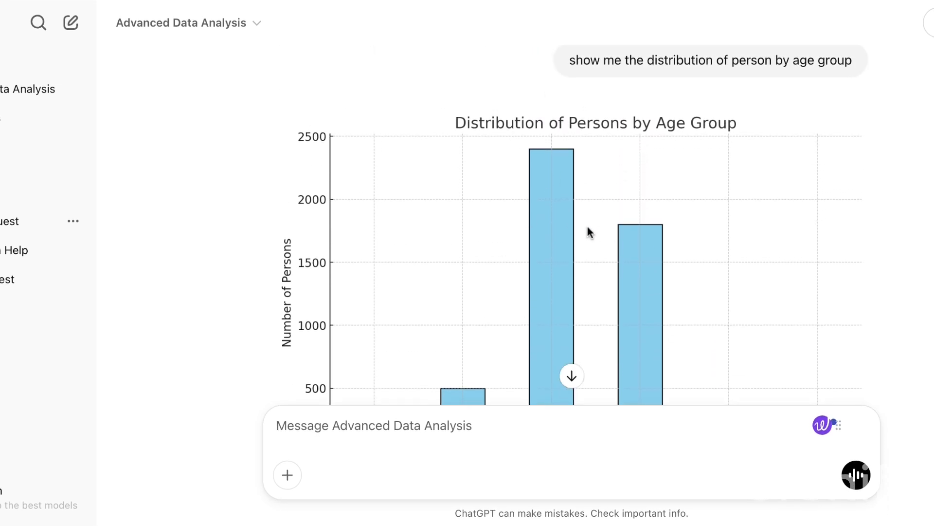
scroll(586, 225, "up", 10)
scroll(588, 227, "up", 8)
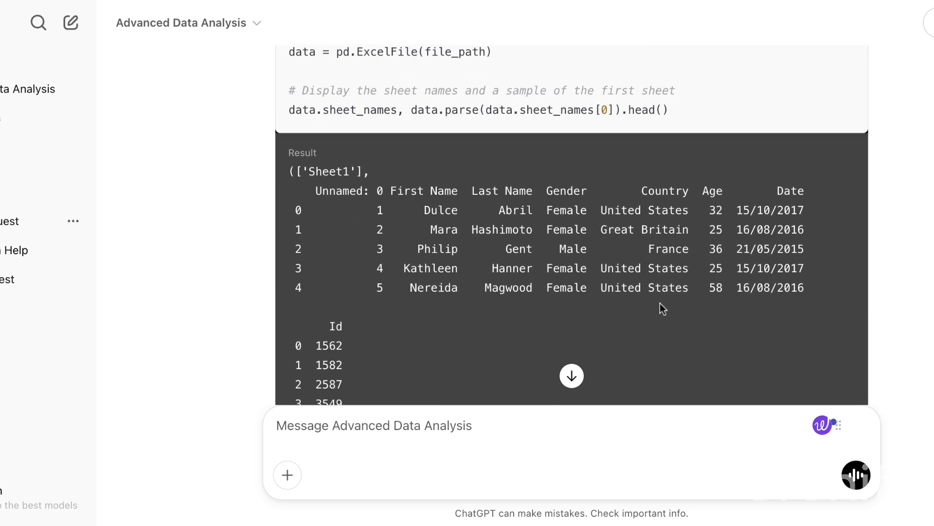
Send the prompt "make the above bar chart a stacked bar chart by country".
scroll(660, 303, "down", 20)
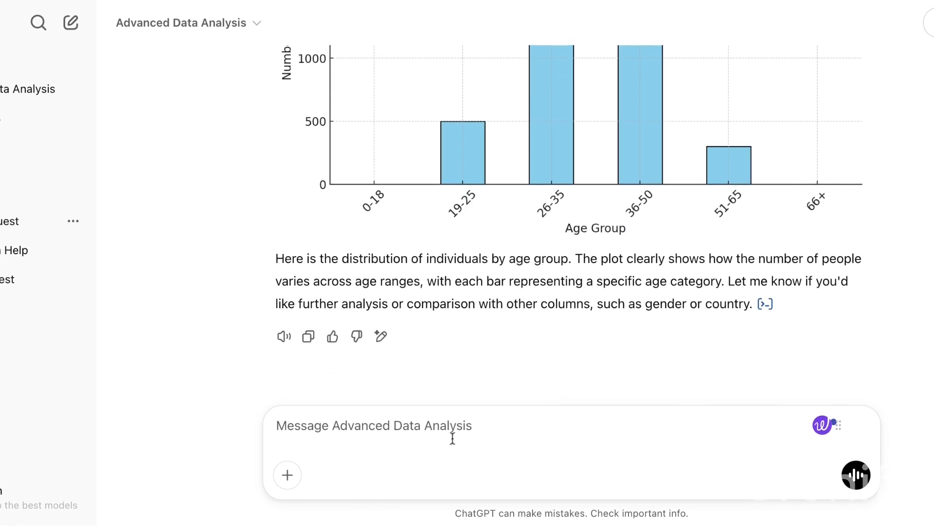
type("make the ")
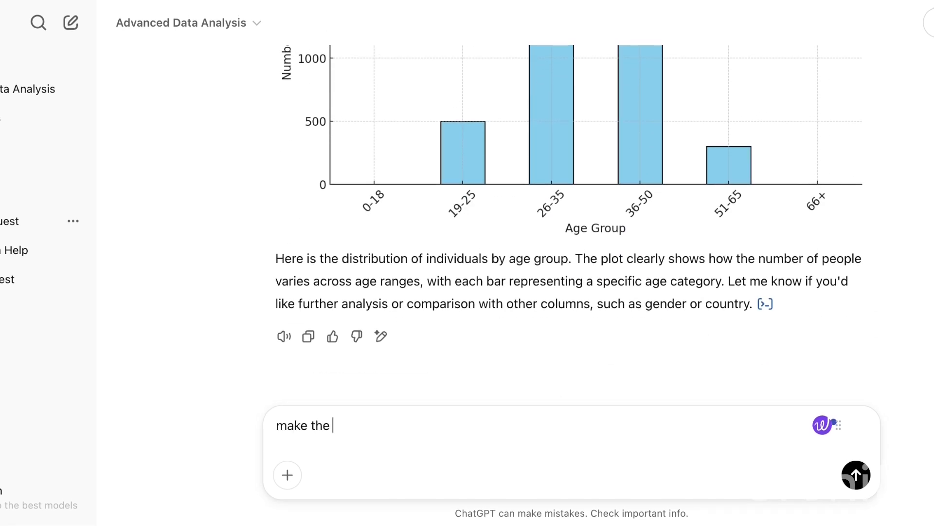
type("above batr")
key("BackSpace")
type("r charts")
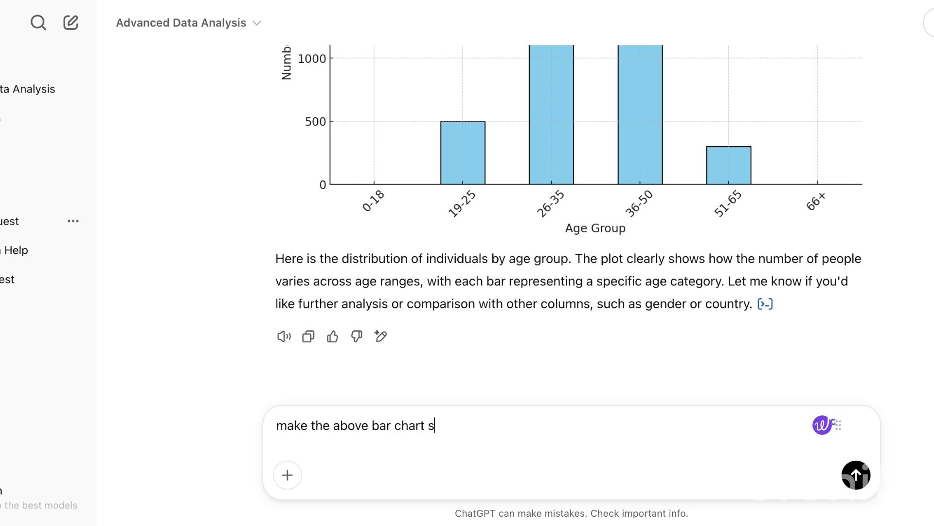
key("BackSpace")
type("a stacked bar ch")
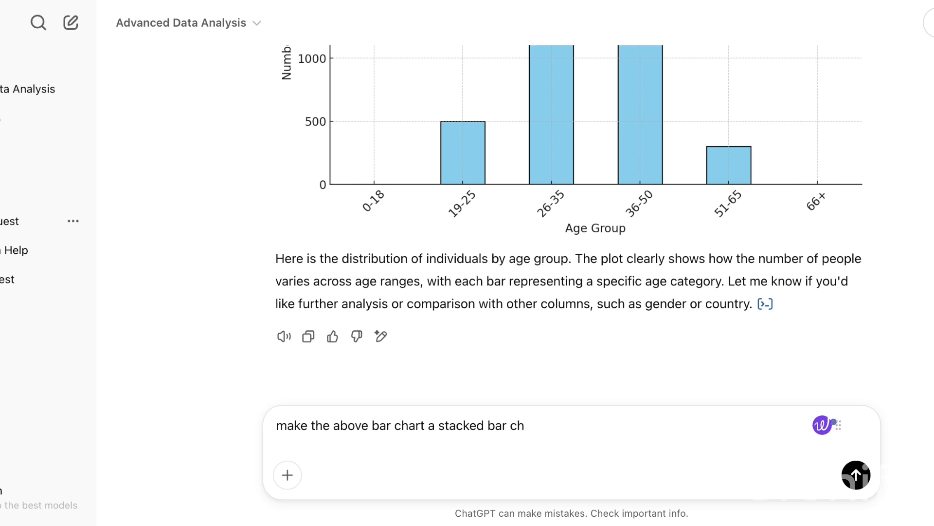
type("jarart by country")
key("Return")
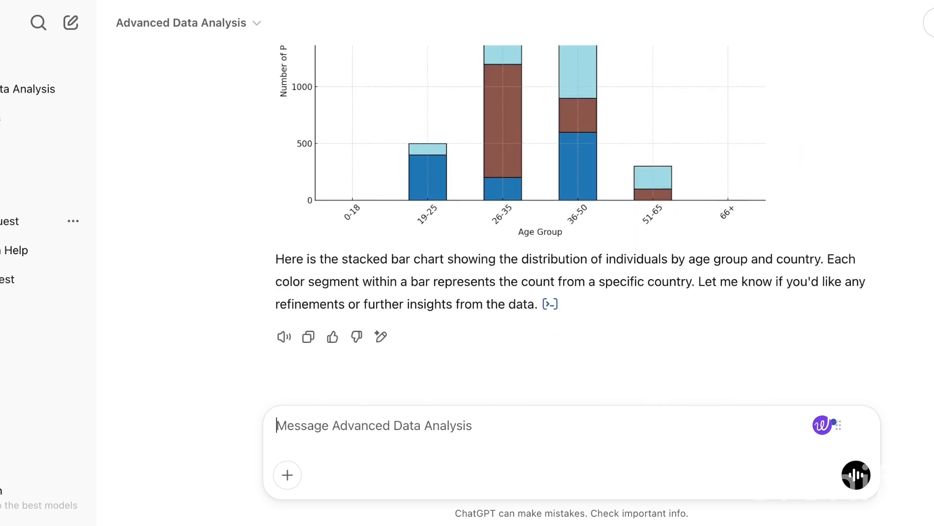
Examine the stacked bar chart, its country legend and explanation, and compare with the columns of the sample rows.
scroll(475, 242, "up", 8)
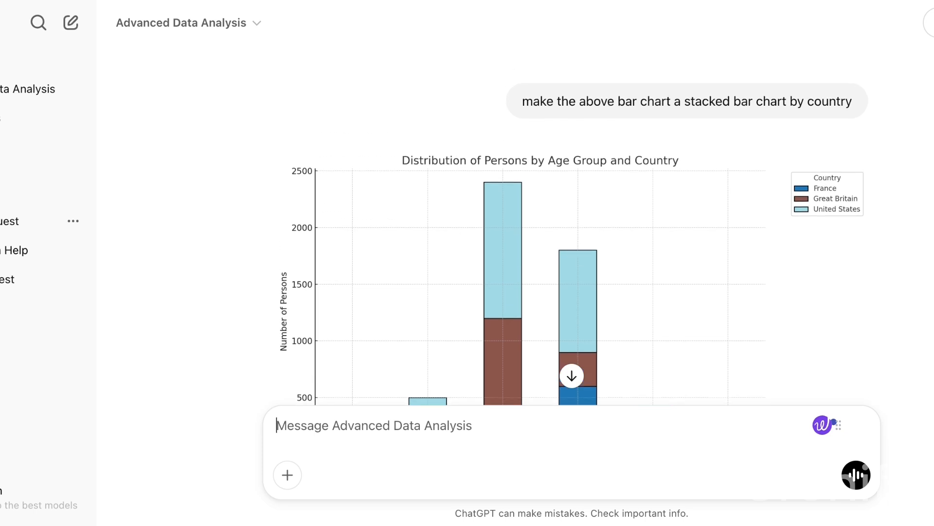
scroll(663, 246, "down", 3)
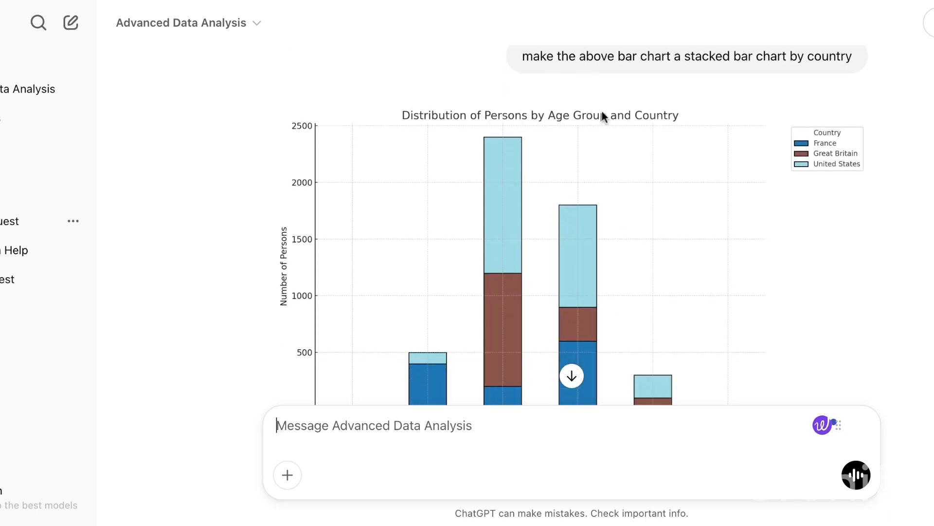
scroll(500, 319, "down", 3)
scroll(483, 336, "up", 2)
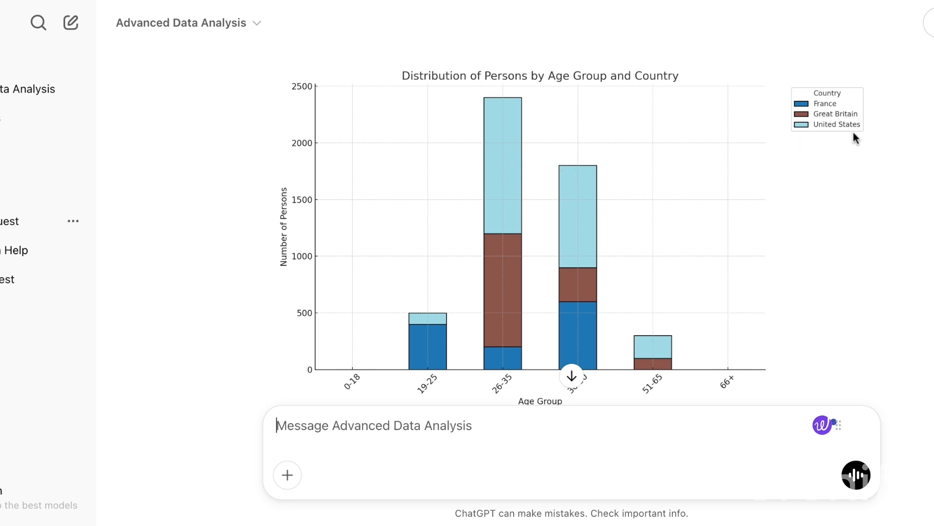
scroll(713, 286, "down", 3)
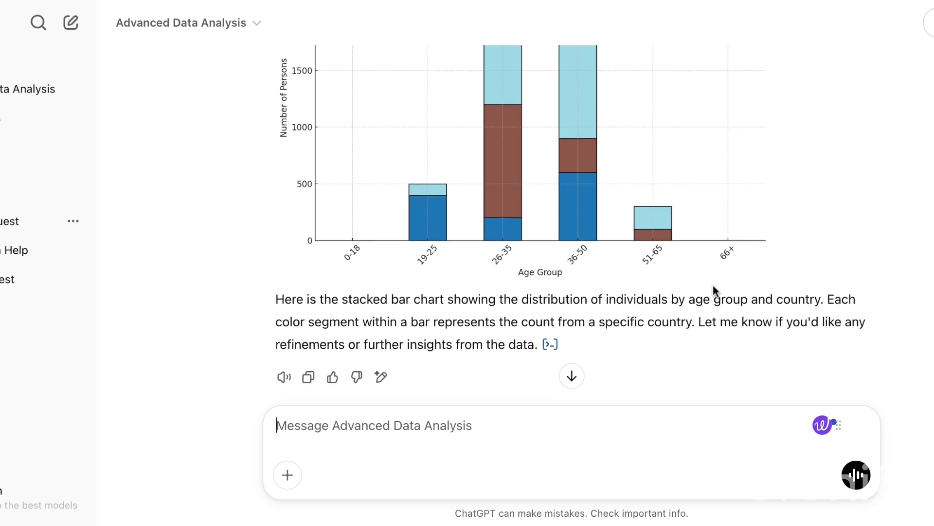
scroll(713, 285, "up", 2)
scroll(713, 290, "up", 20)
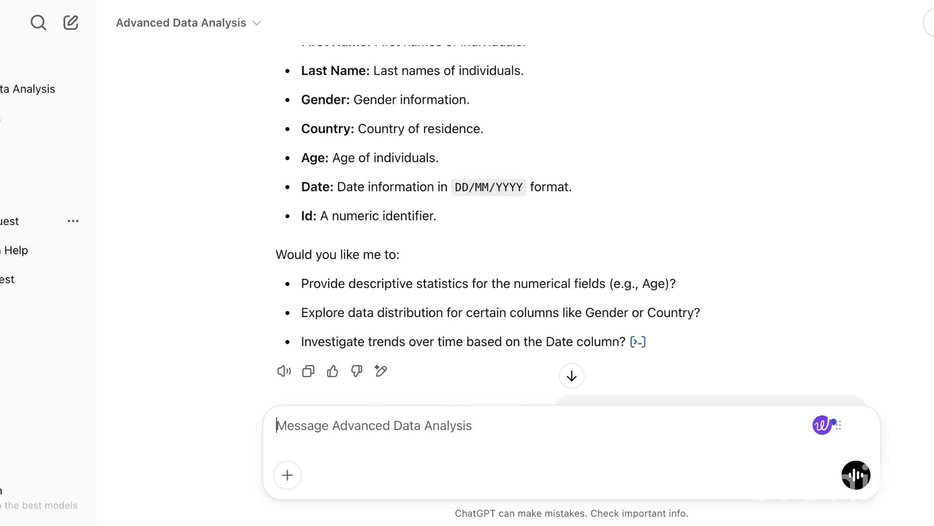
scroll(572, 224, "up", 4)
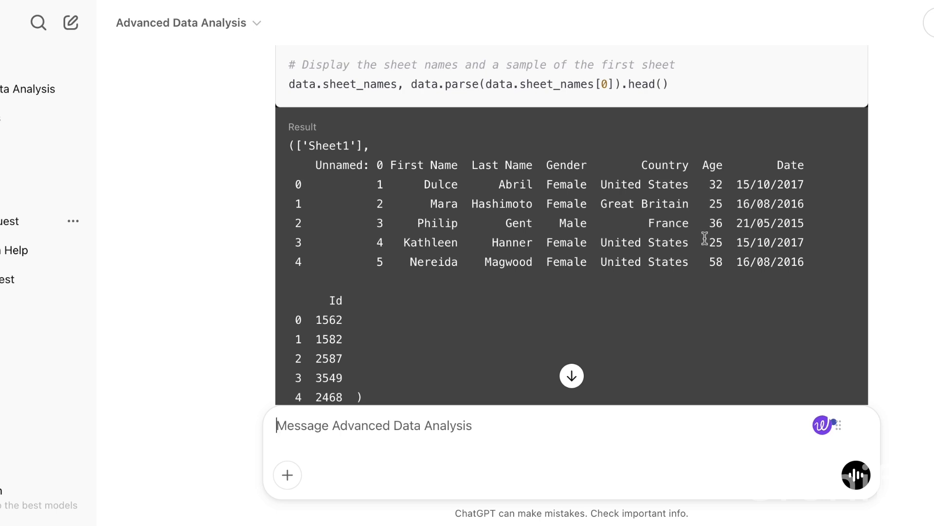
Send the prompt "find corelation between age and gender".
scroll(665, 240, "down", 15)
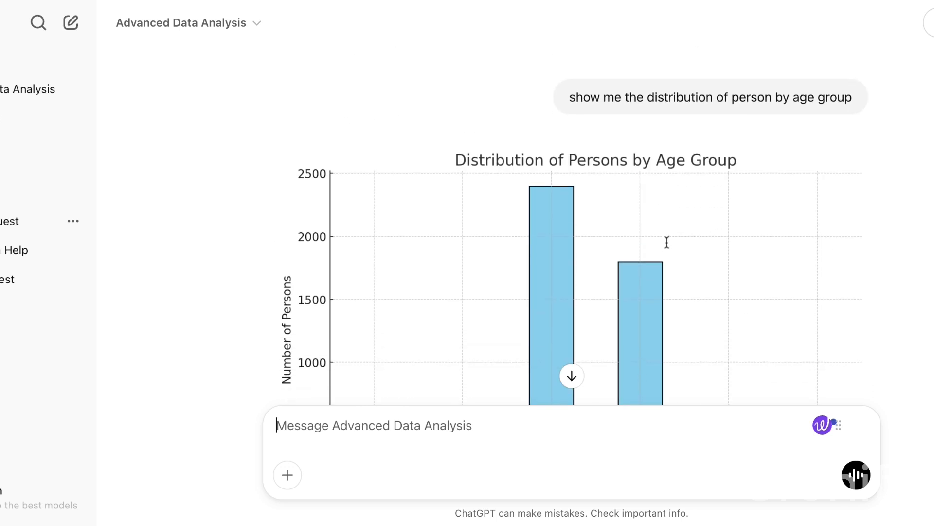
left_click(446, 424)
type("find ")
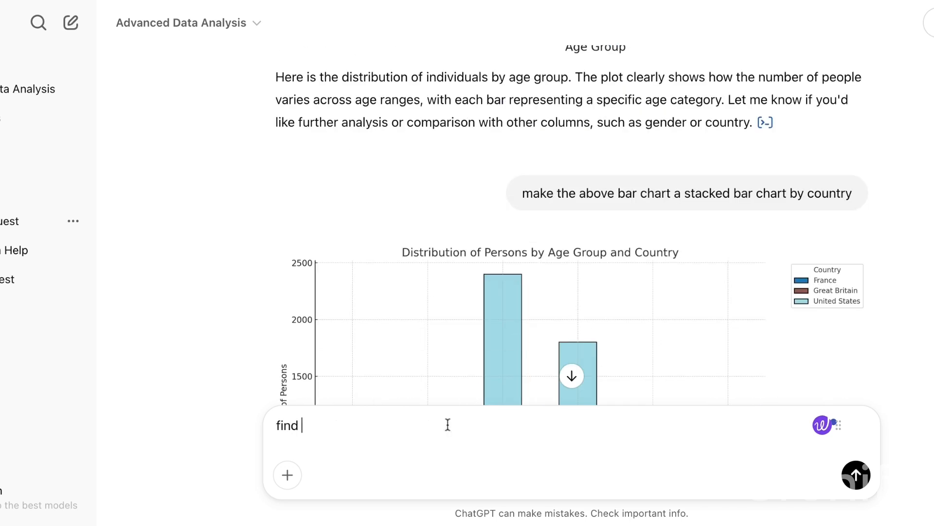
type("corelation betweenage and gender")
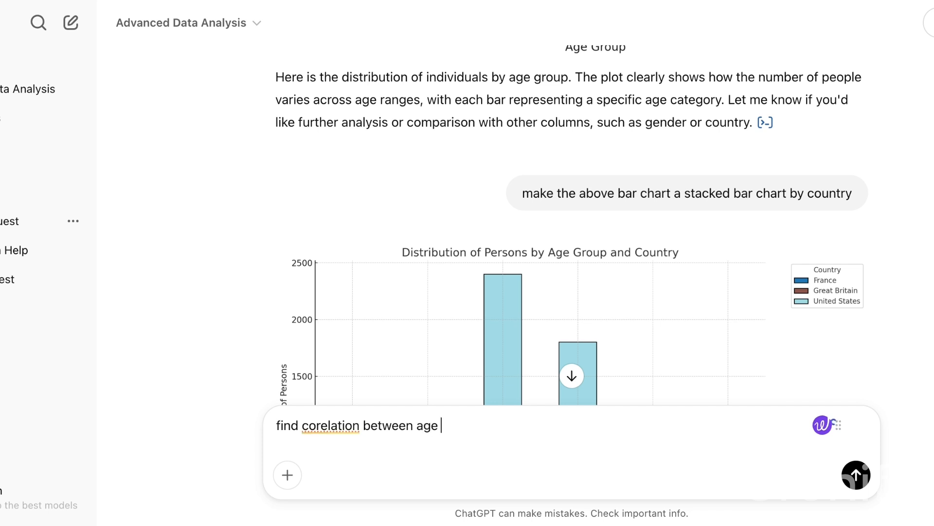
key("Return")
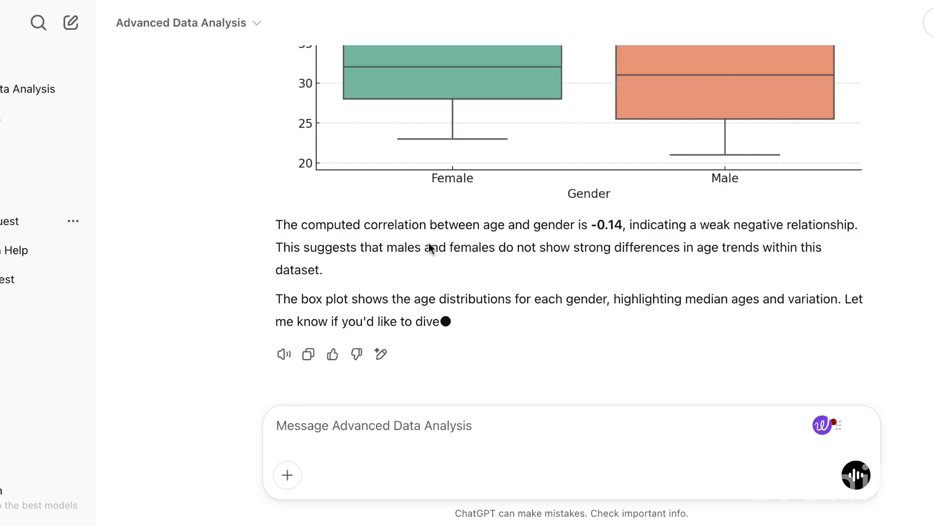
Examine the box plot of age by gender and read the correlation explanation below it.
scroll(545, 157, "up", 5)
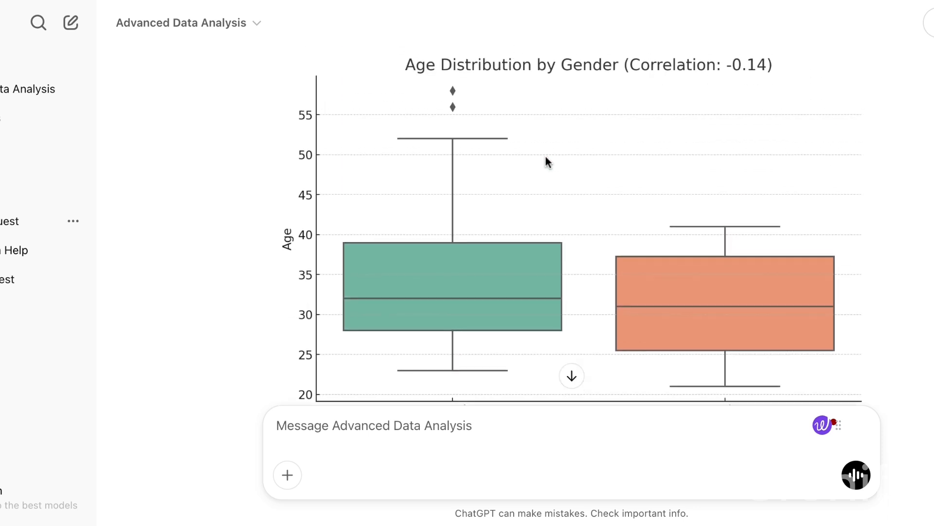
scroll(545, 157, "up", 1)
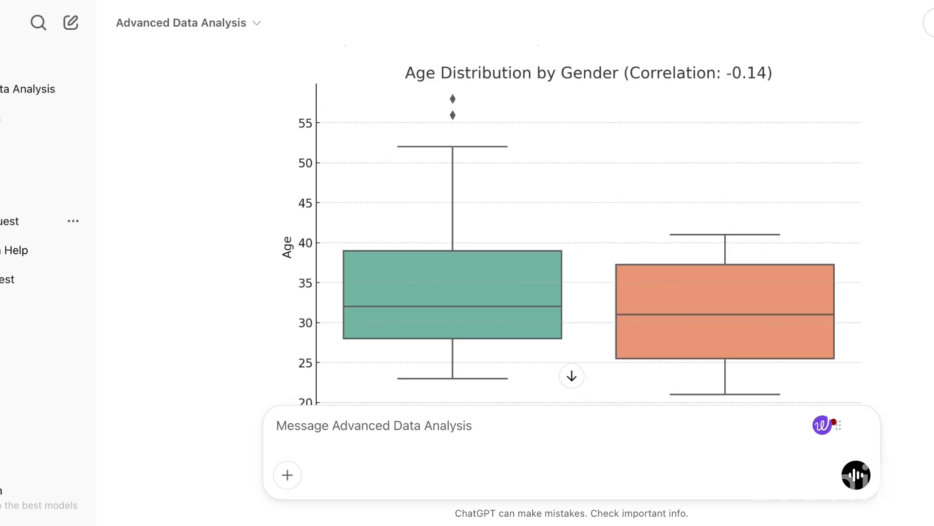
scroll(572, 223, "up", 2)
scroll(572, 223, "down", 2)
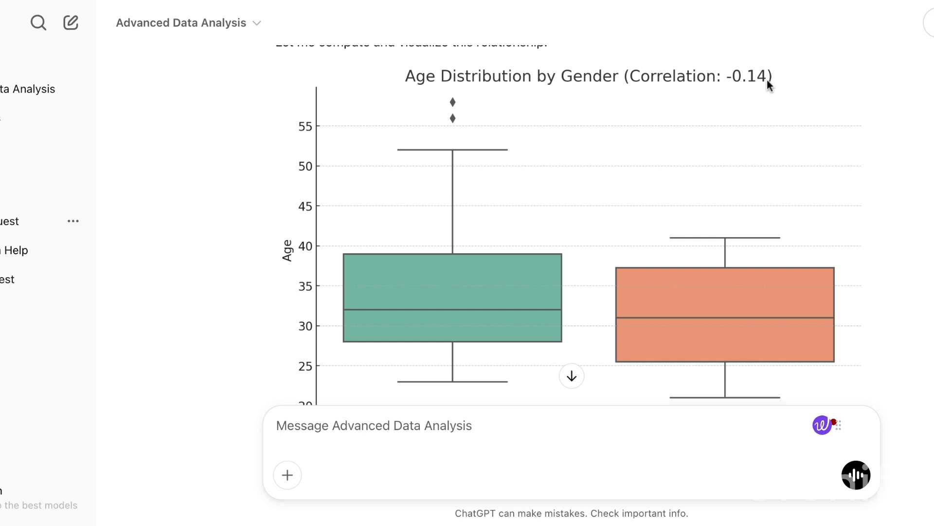
scroll(471, 258, "down", 3)
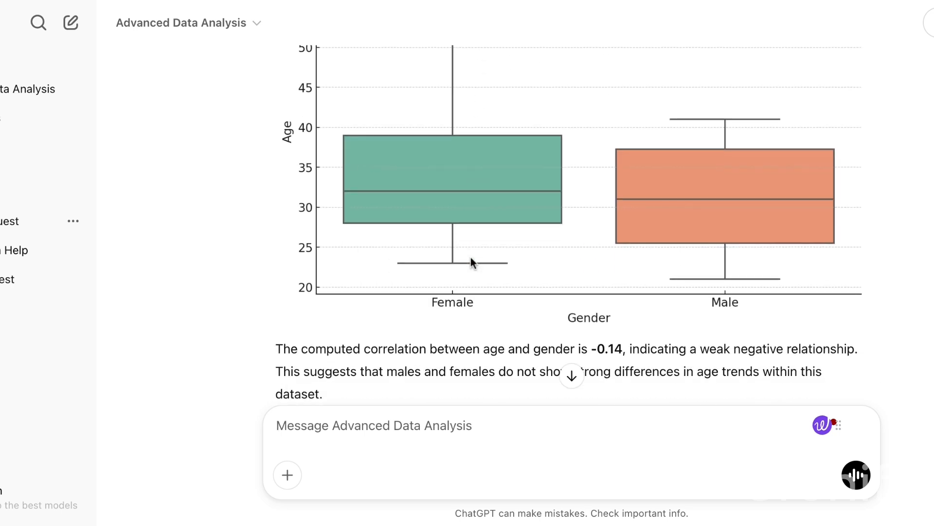
scroll(471, 258, "up", 3)
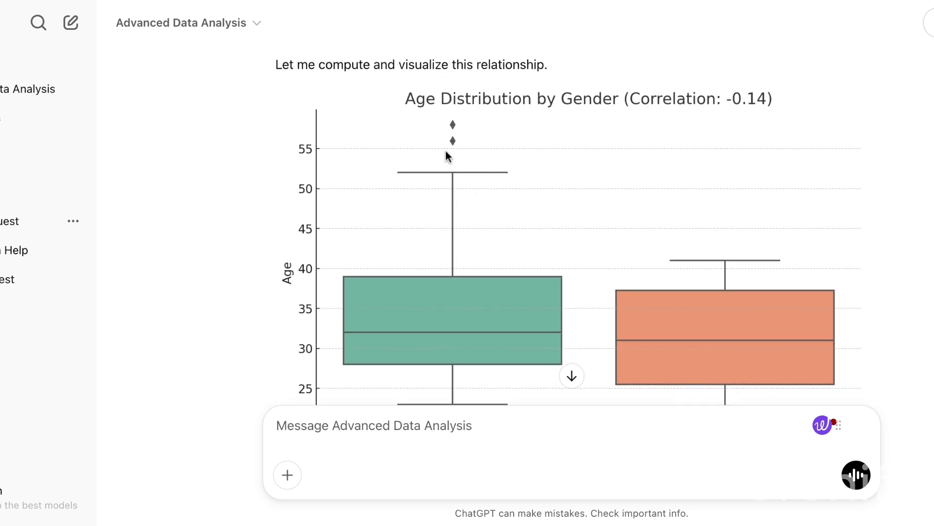
scroll(644, 239, "down", 3)
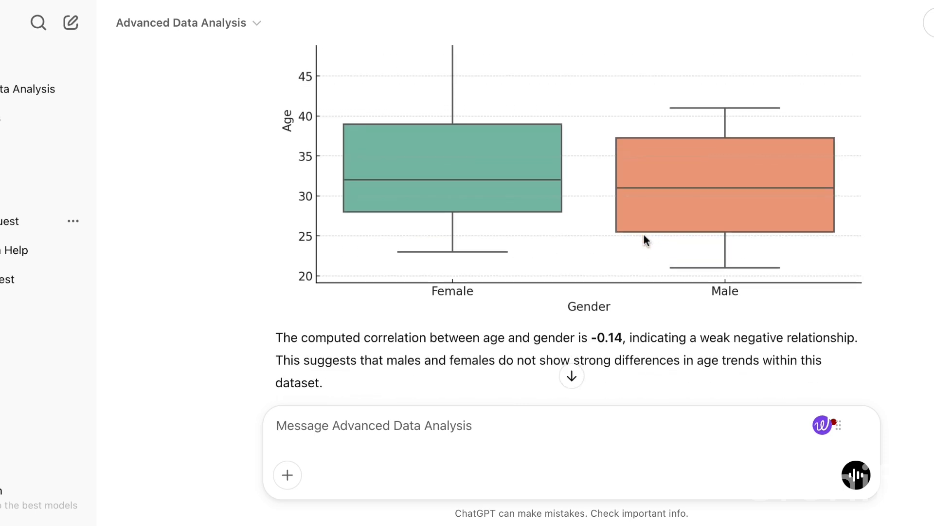
scroll(699, 276, "down", 3)
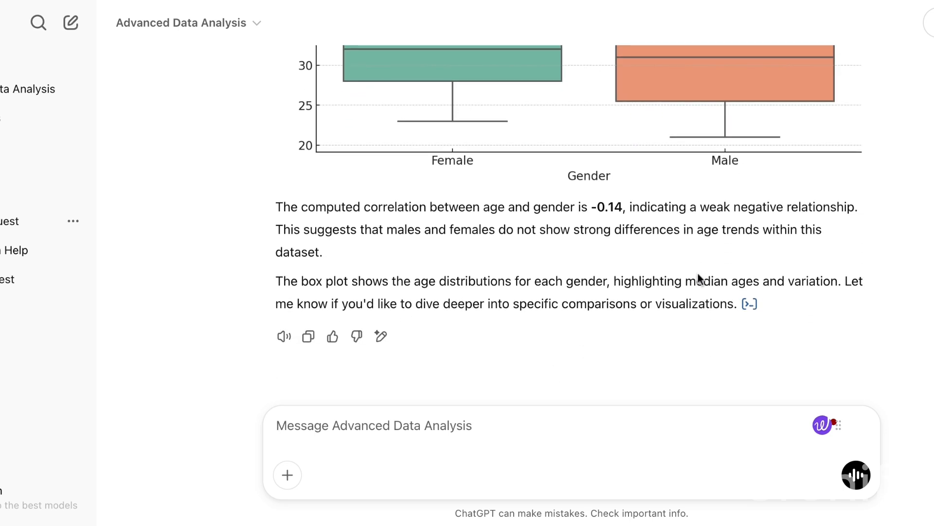
Review the whole conversation, from the Python code that loads the Excel file through the age-group and stacked country charts.
scroll(699, 219, "up", 6)
scroll(569, 224, "up", 9)
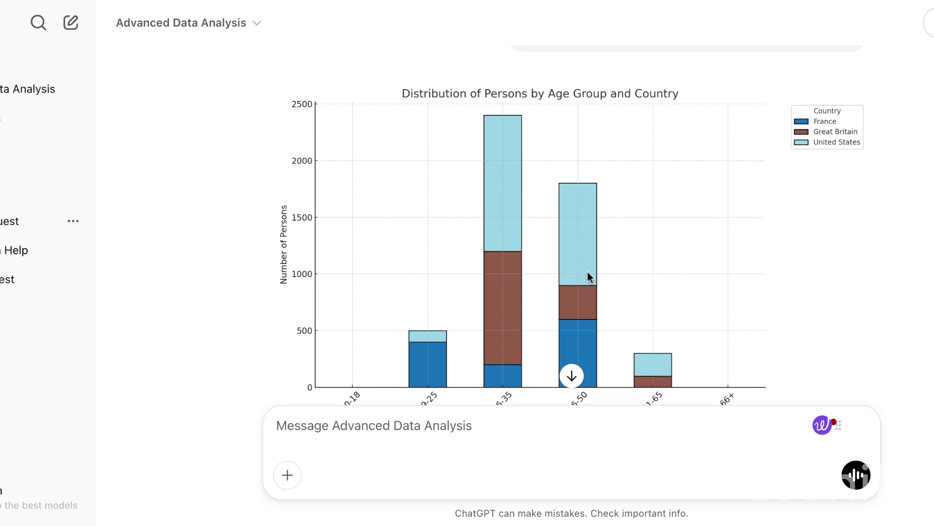
scroll(572, 243, "up", 10)
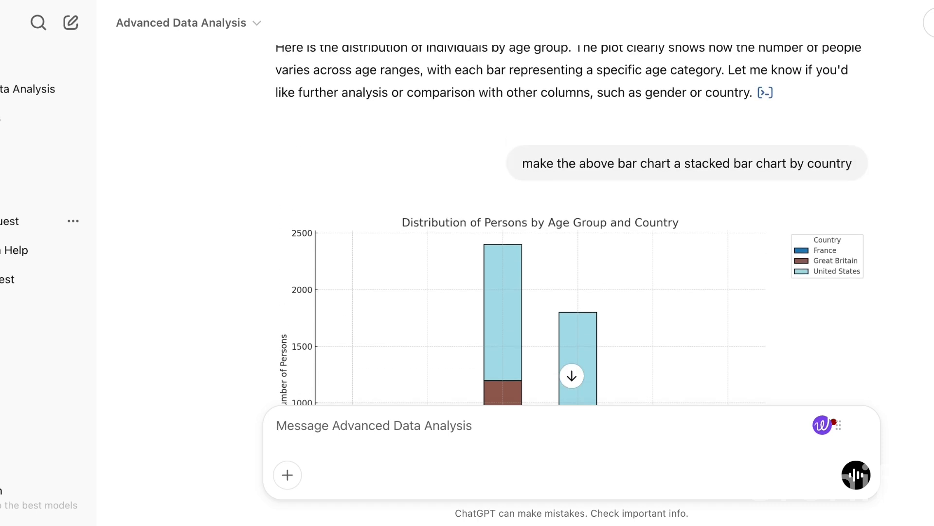
scroll(572, 219, "up", 15)
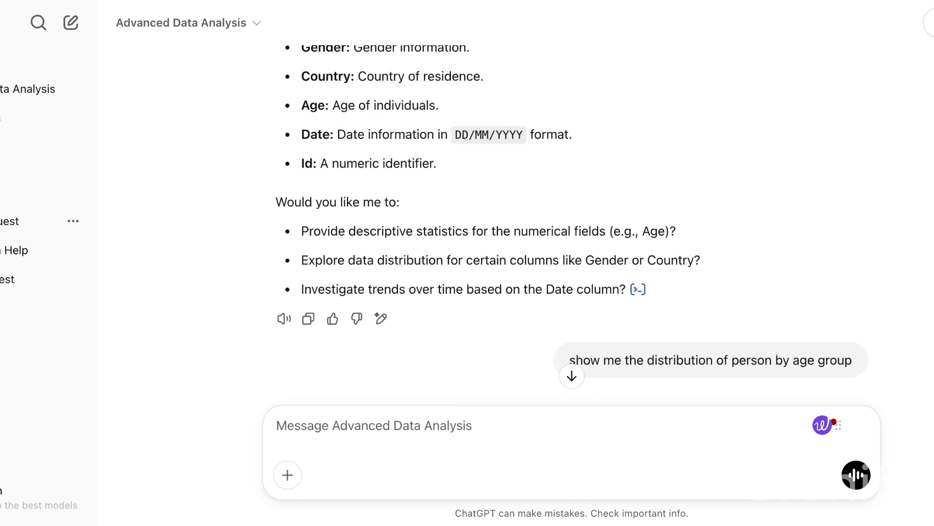
scroll(506, 171, "up", 12)
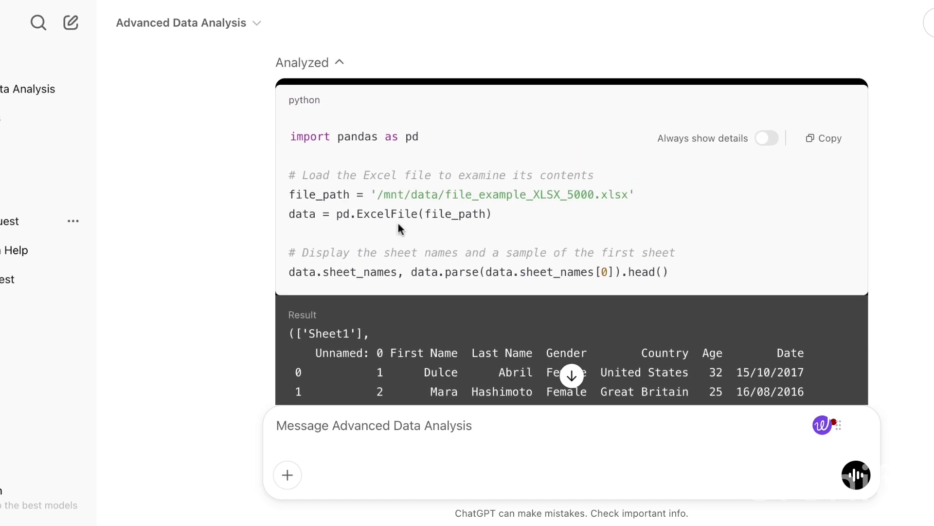
scroll(421, 233, "down", 8)
scroll(421, 233, "down", 15)
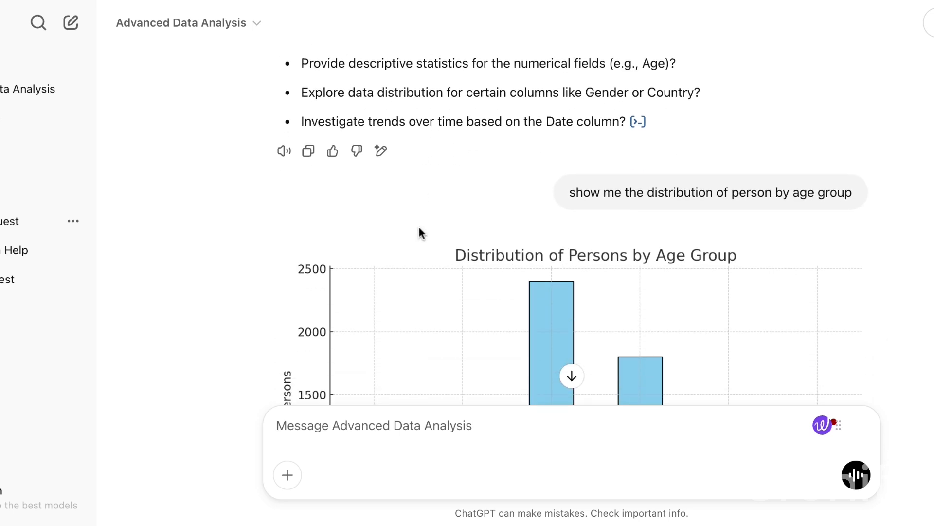
scroll(573, 229, "down", 20)
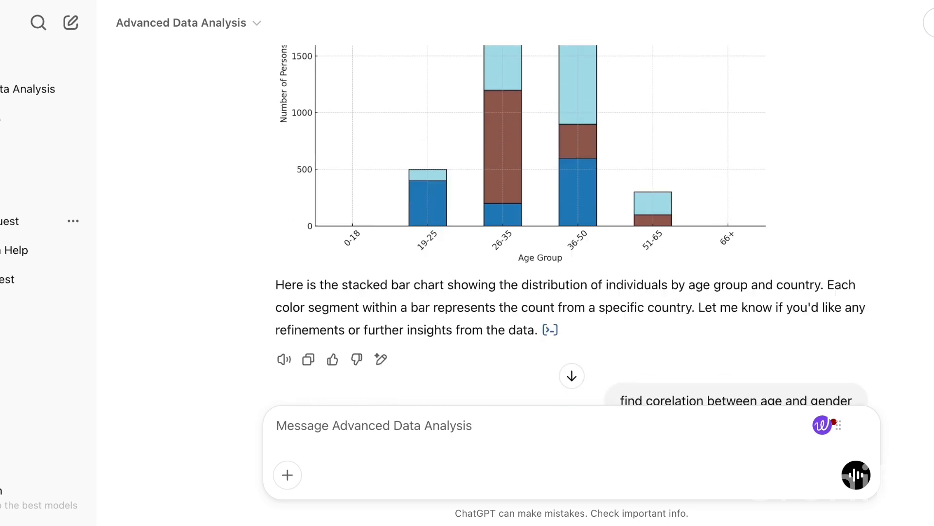
Review the file-loading code, sample rows and column descriptions, and examine the age distribution by gender box plot with its correlation explanation.
scroll(573, 230, "down", 2)
scroll(572, 229, "up", 20)
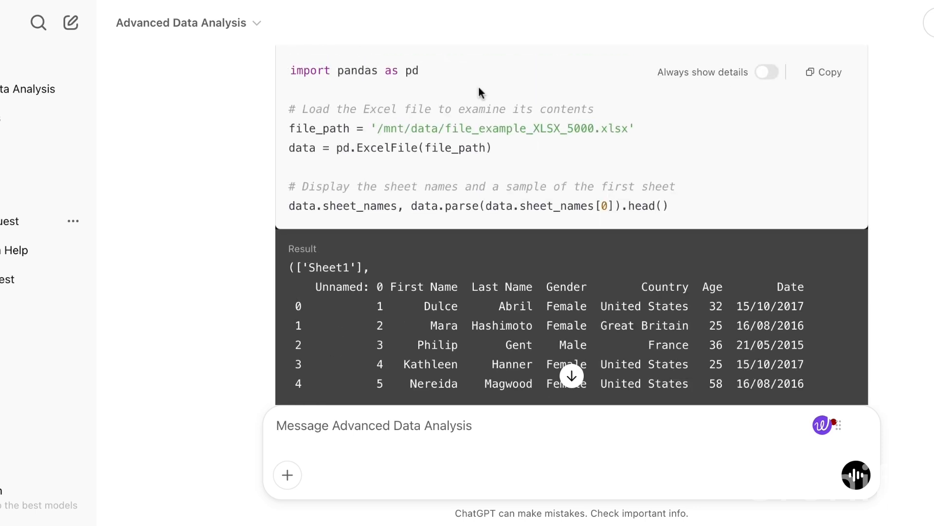
left_click(775, 76)
scroll(512, 263, "down", 20)
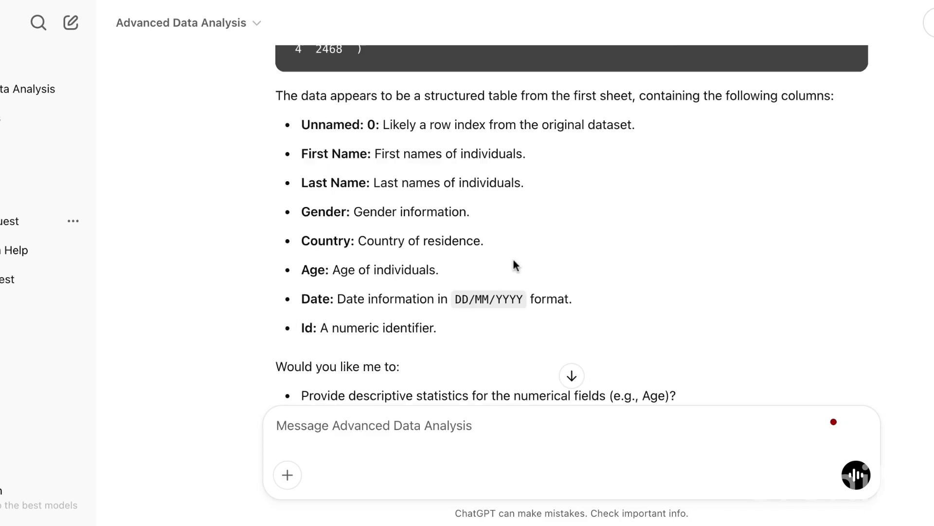
scroll(513, 262, "down", 20)
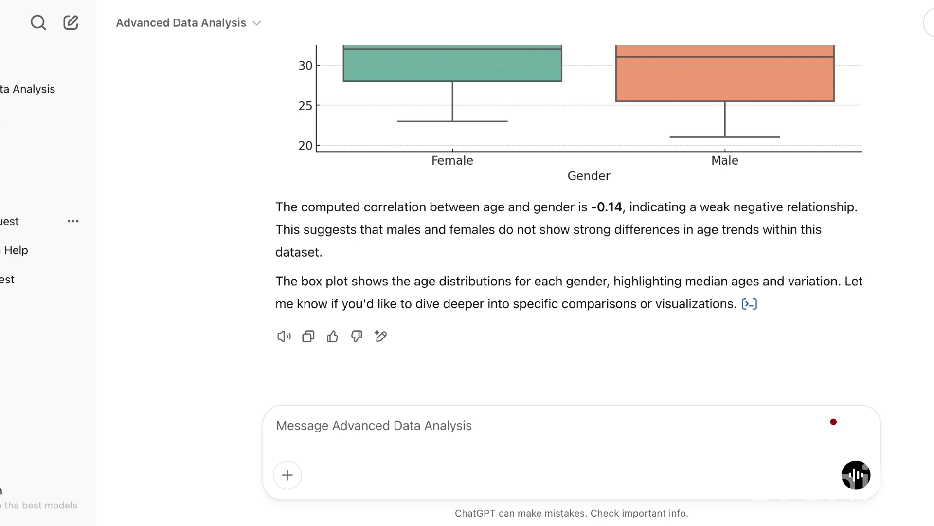
scroll(569, 224, "up", 5)
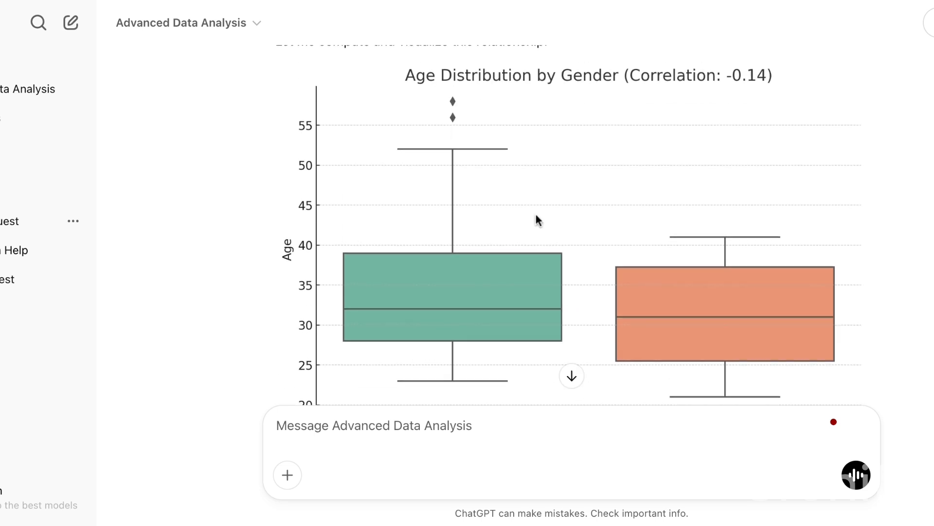
scroll(558, 202, "up", 2)
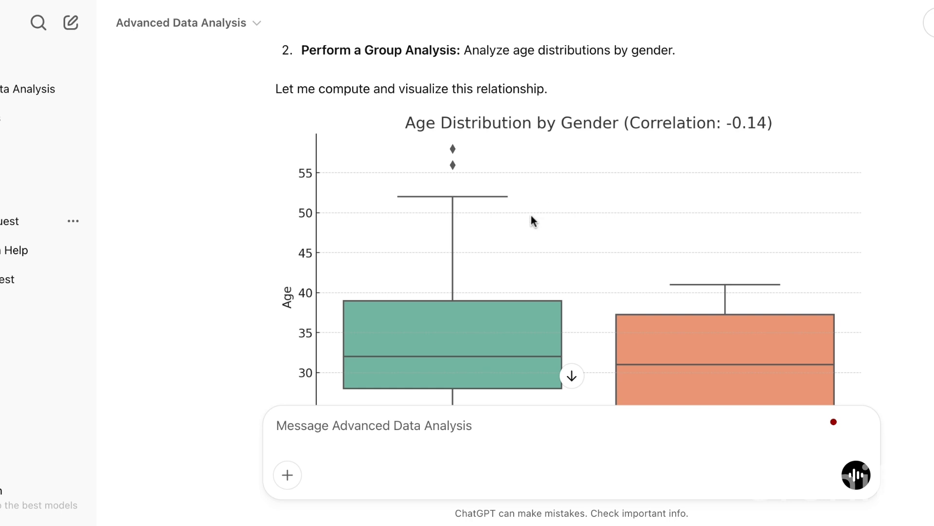
scroll(416, 184, "down", 2)
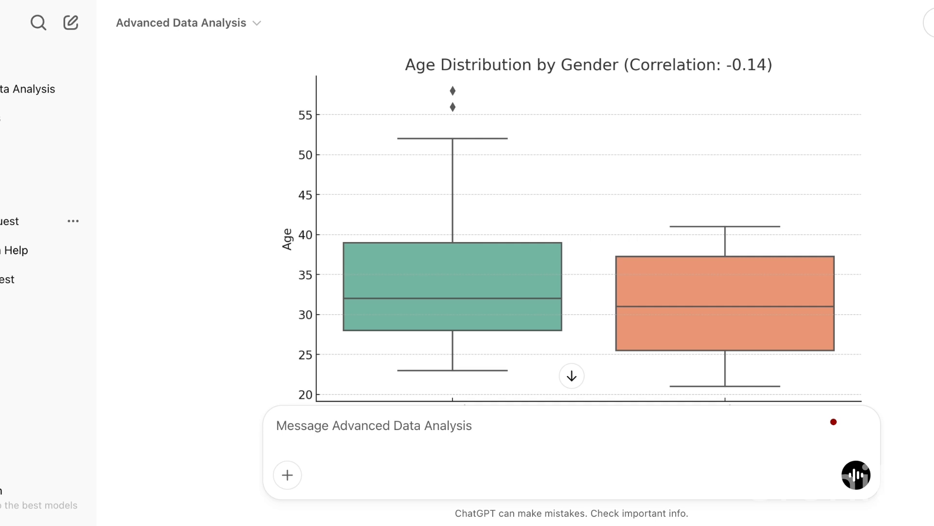
Open the GPTs directory and search it for "report".
left_click(17, 148)
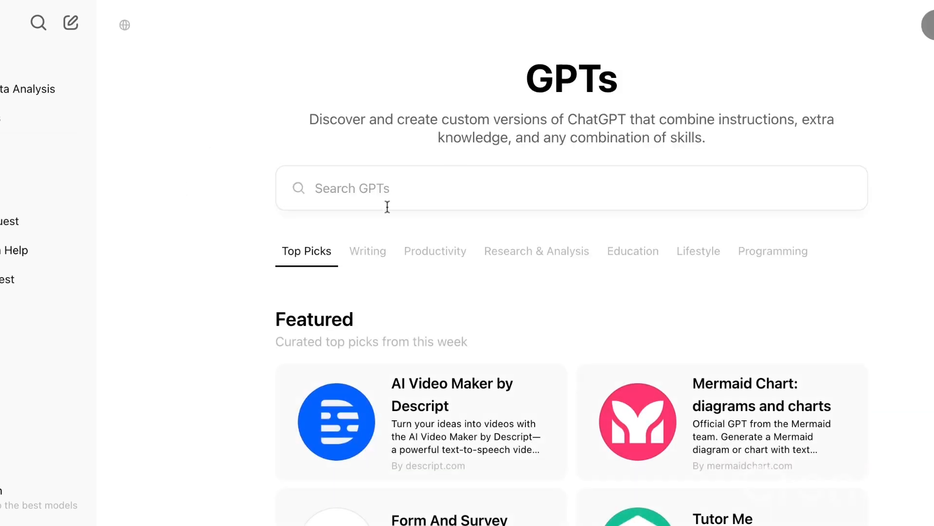
scroll(405, 250, "down", 2)
scroll(406, 249, "up", 2)
left_click(454, 186)
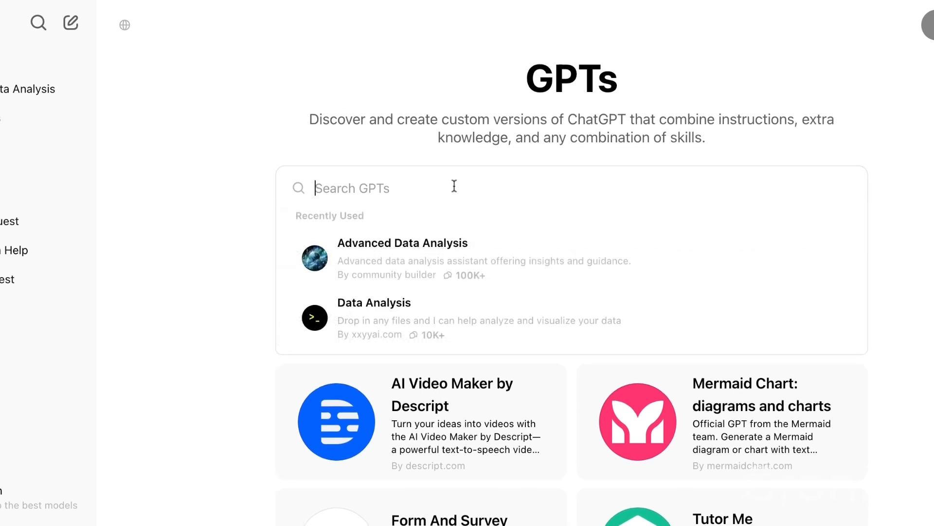
type("report")
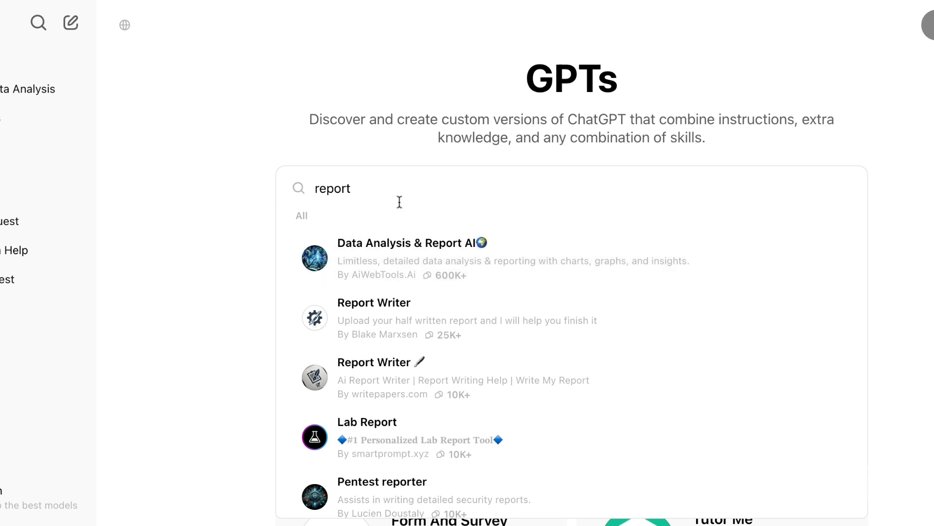
Replace the GPT search term with "visualization".
key("ctrl+a")
key("BackSpace")
type("vi")
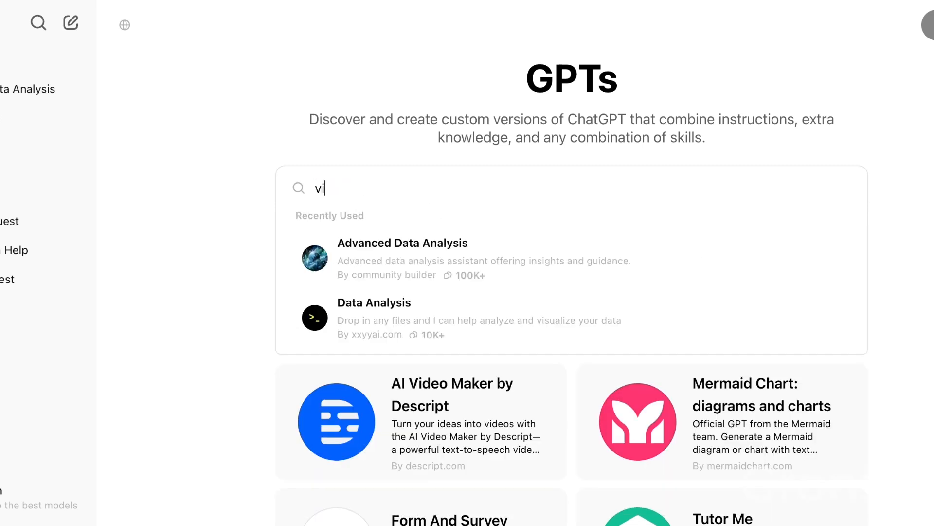
type("sualizatioon")
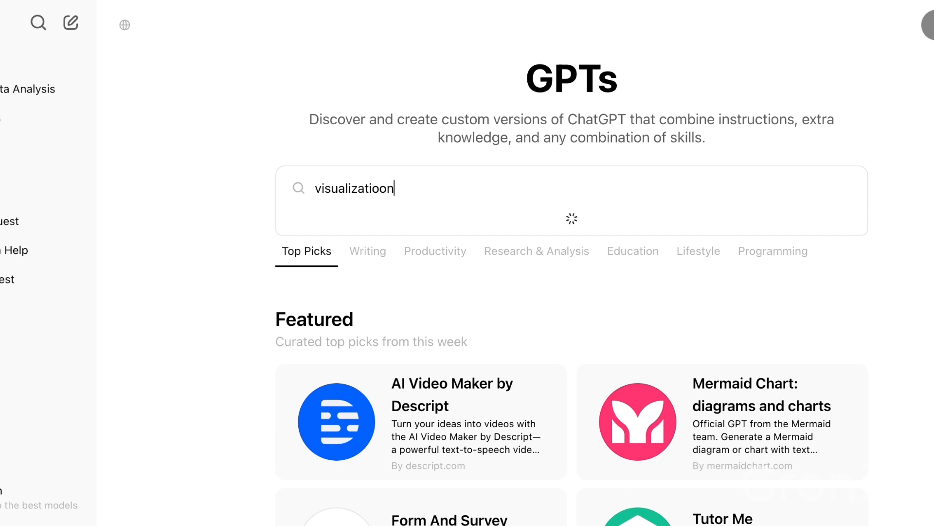
key("BackSpace")
key("BackSpace")
type("n")
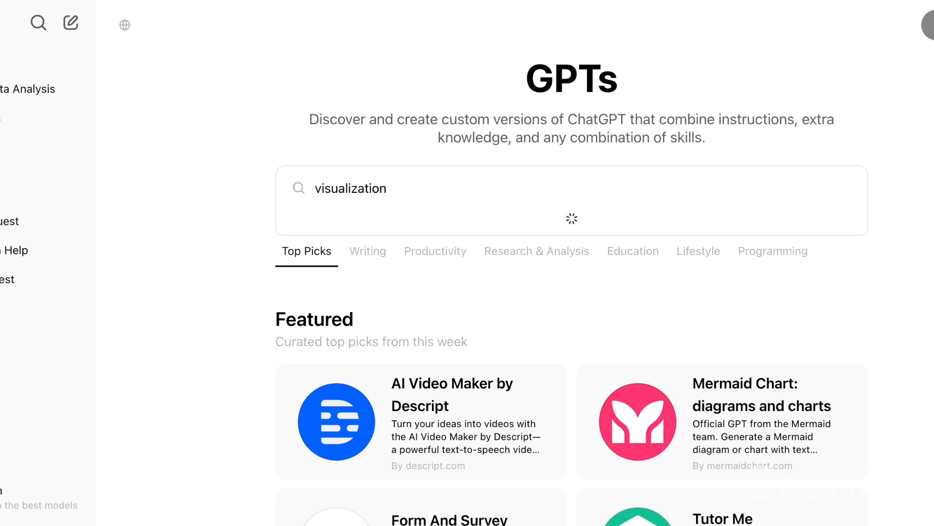